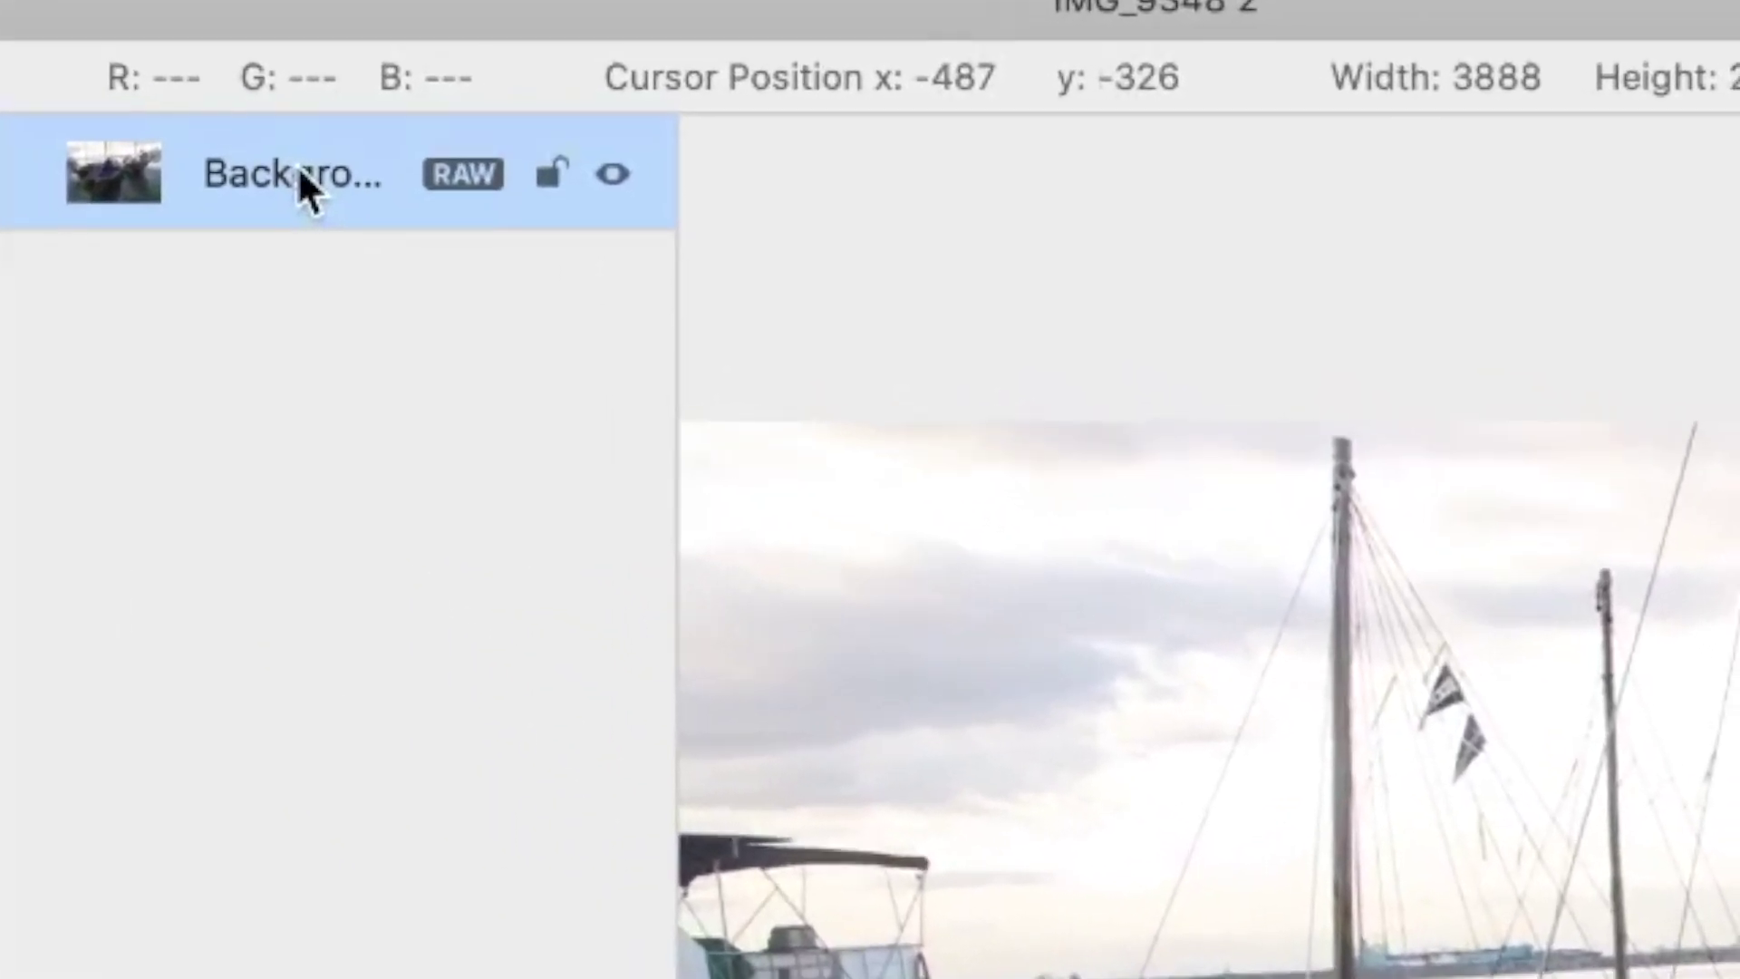
Step: Duplicate the Background layer from its right-click menu
right_click(223, 160)
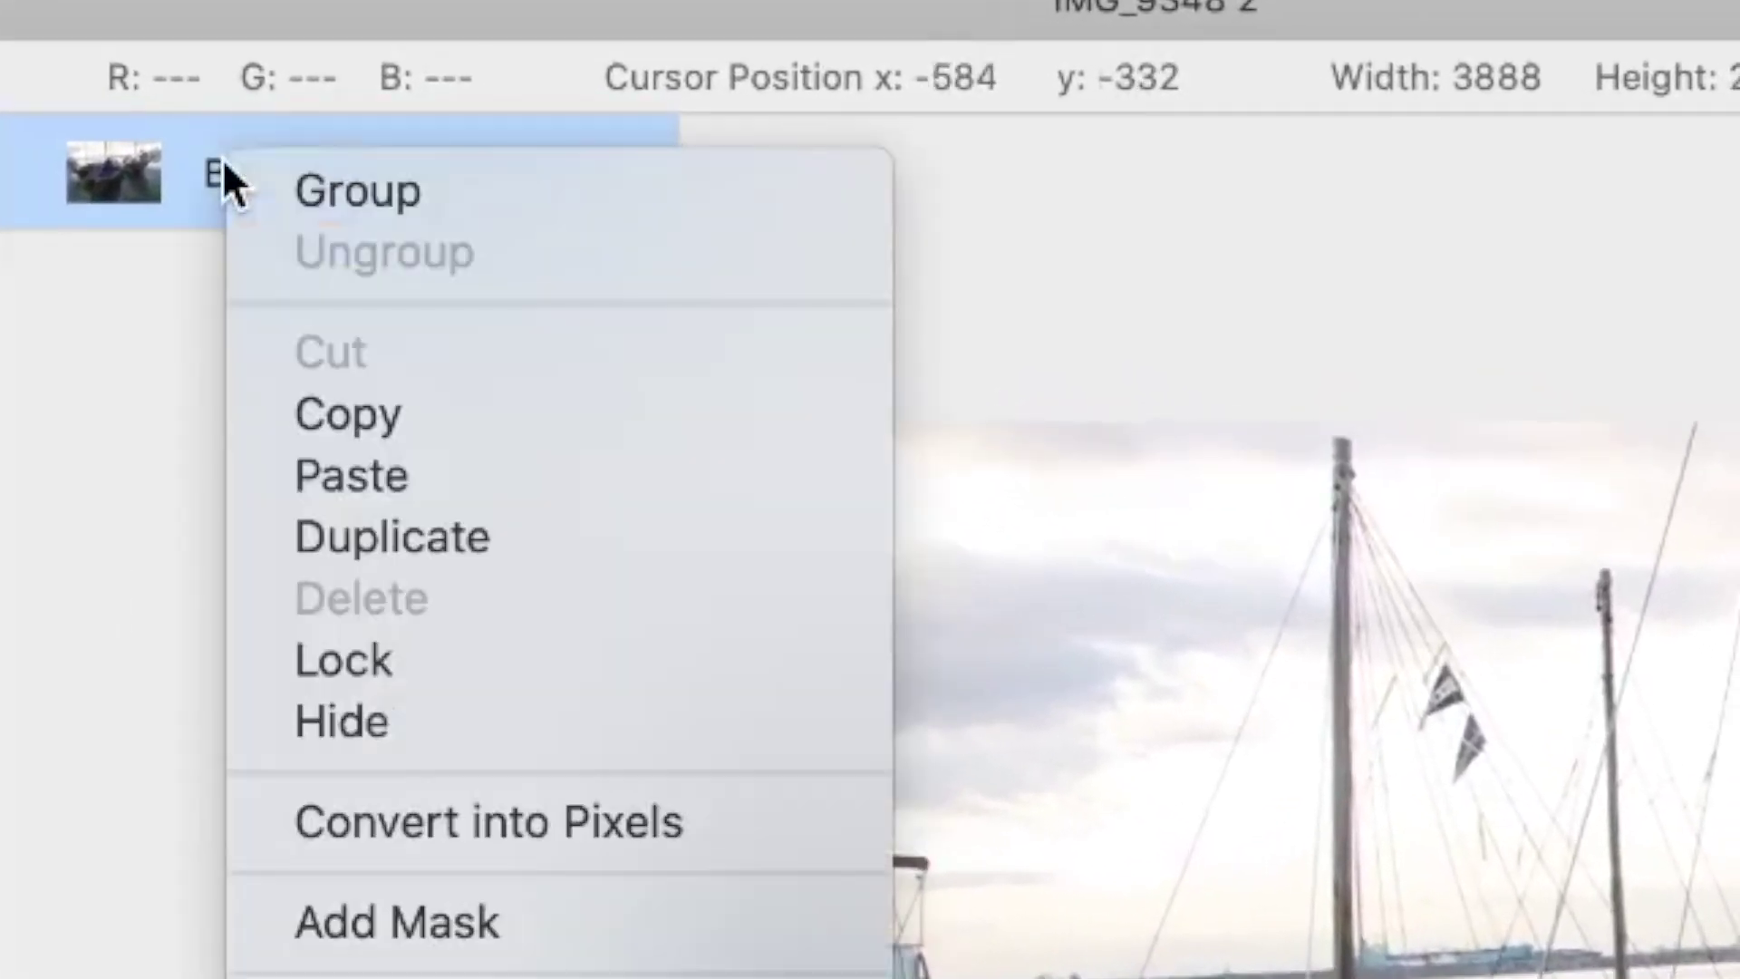
click(324, 535)
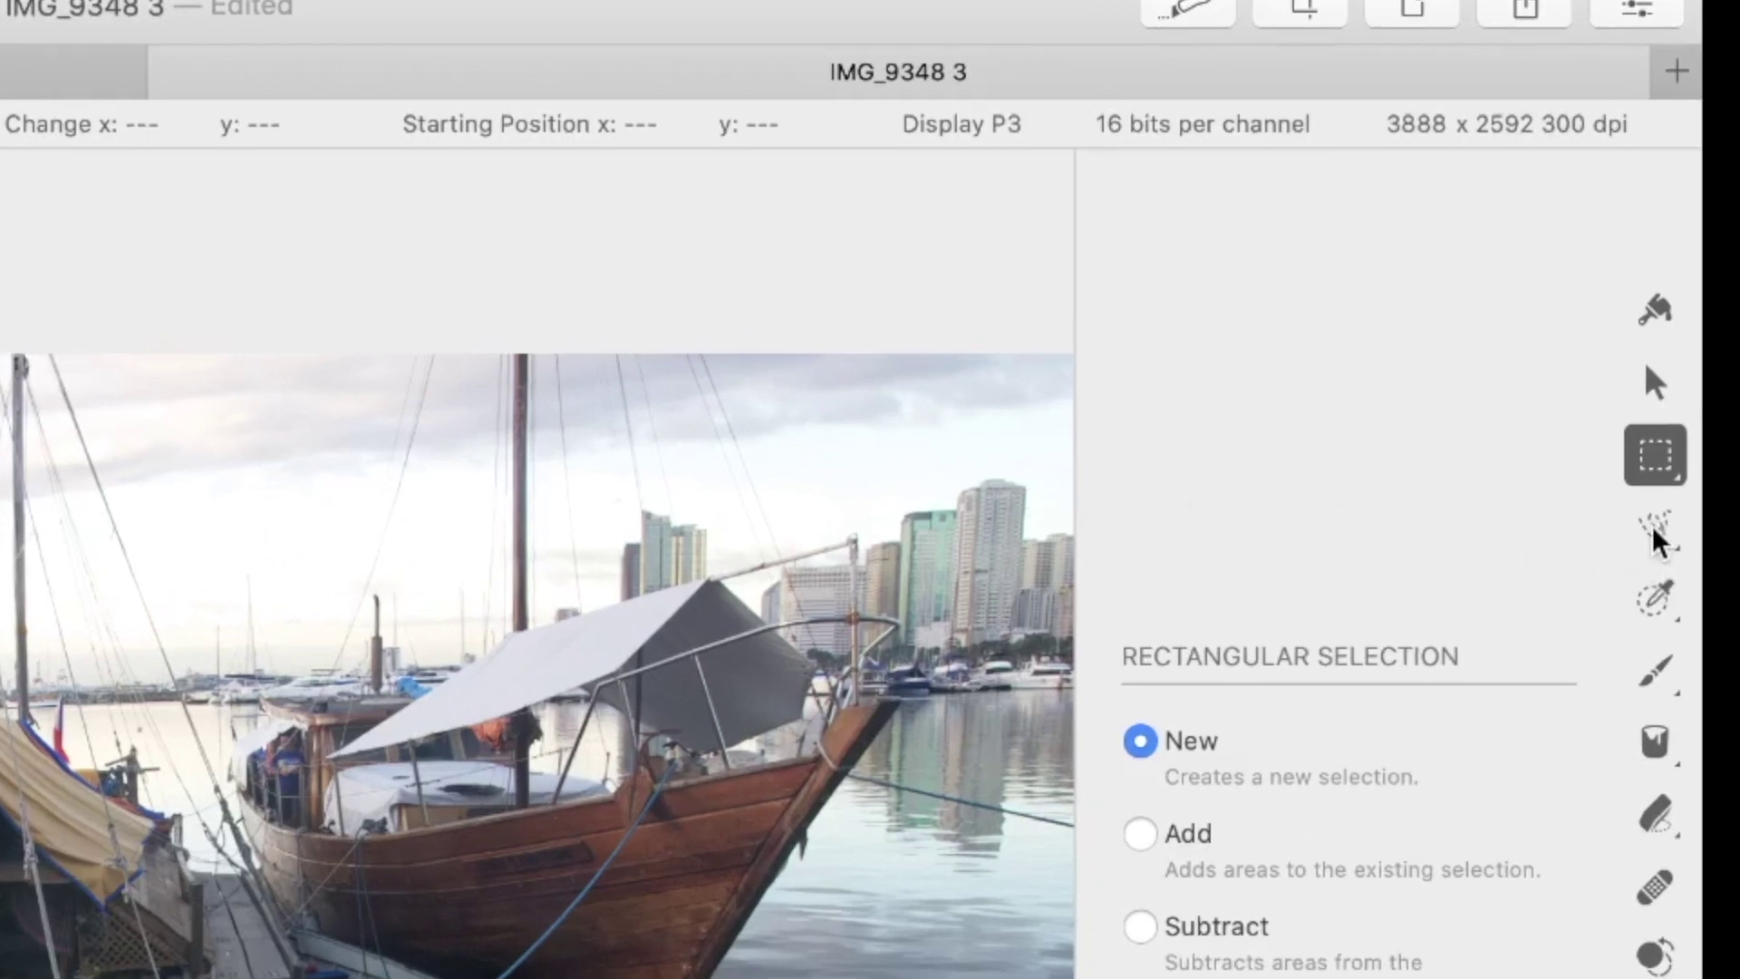
Step: Select the sky around the masts with the Color Selection tool
click(1655, 605)
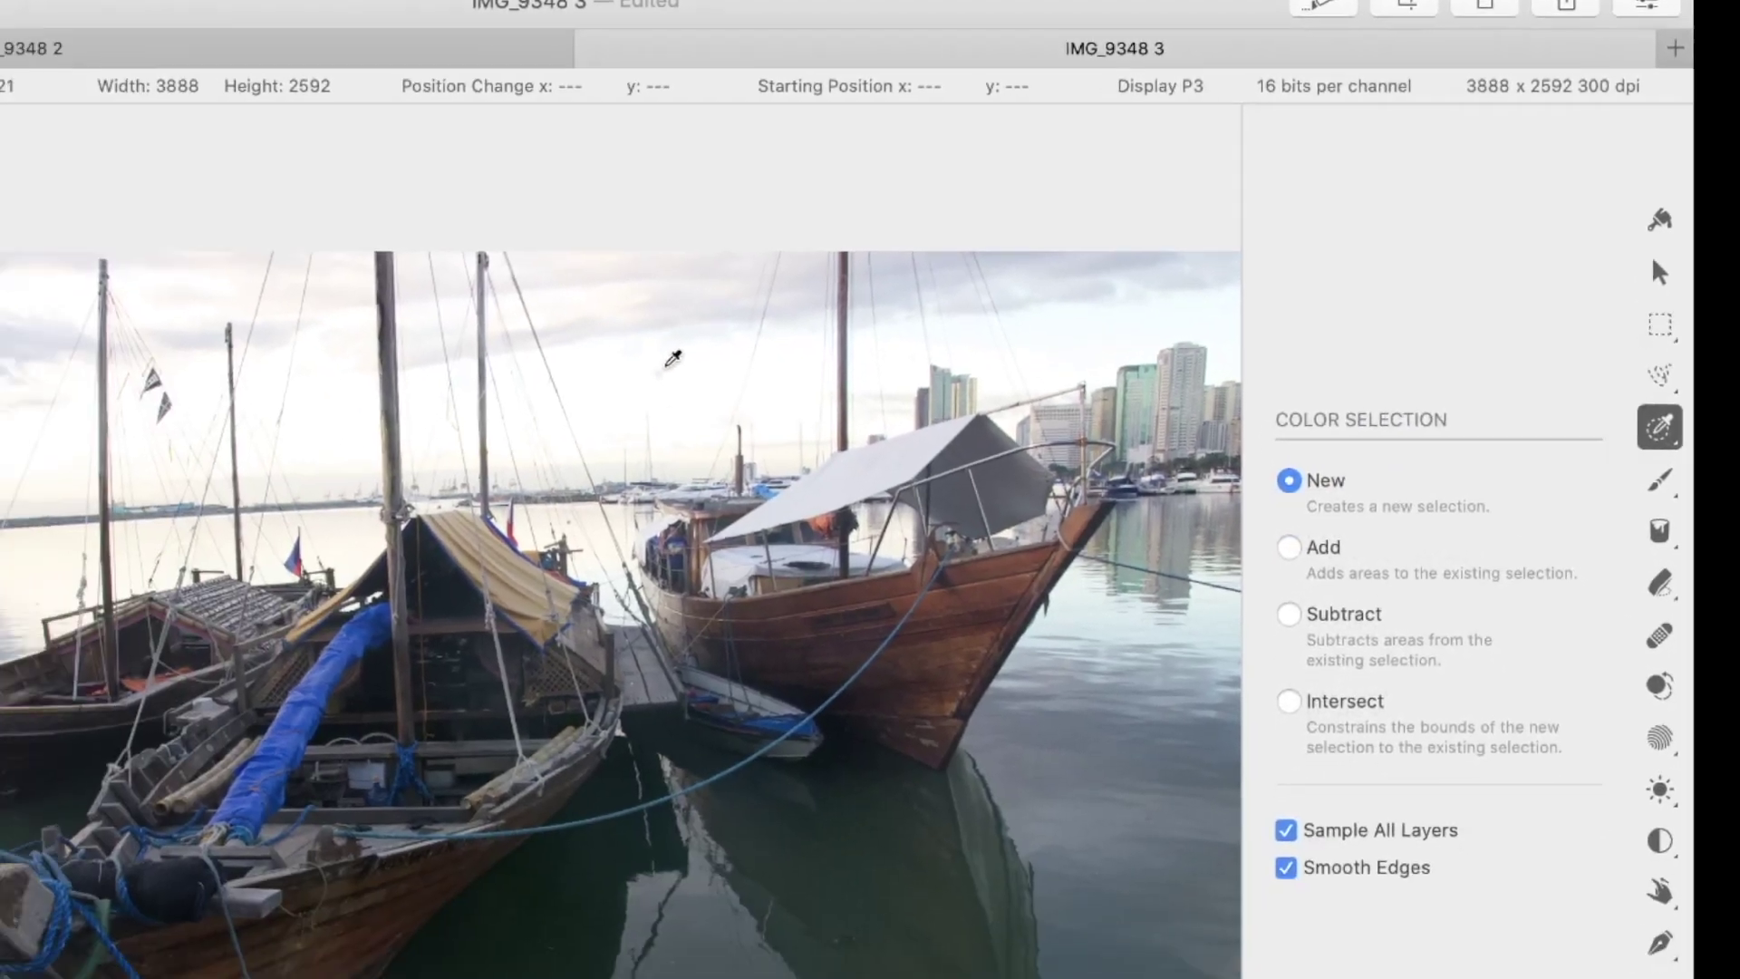
drag(266, 526, 278, 662)
drag(936, 348, 938, 349)
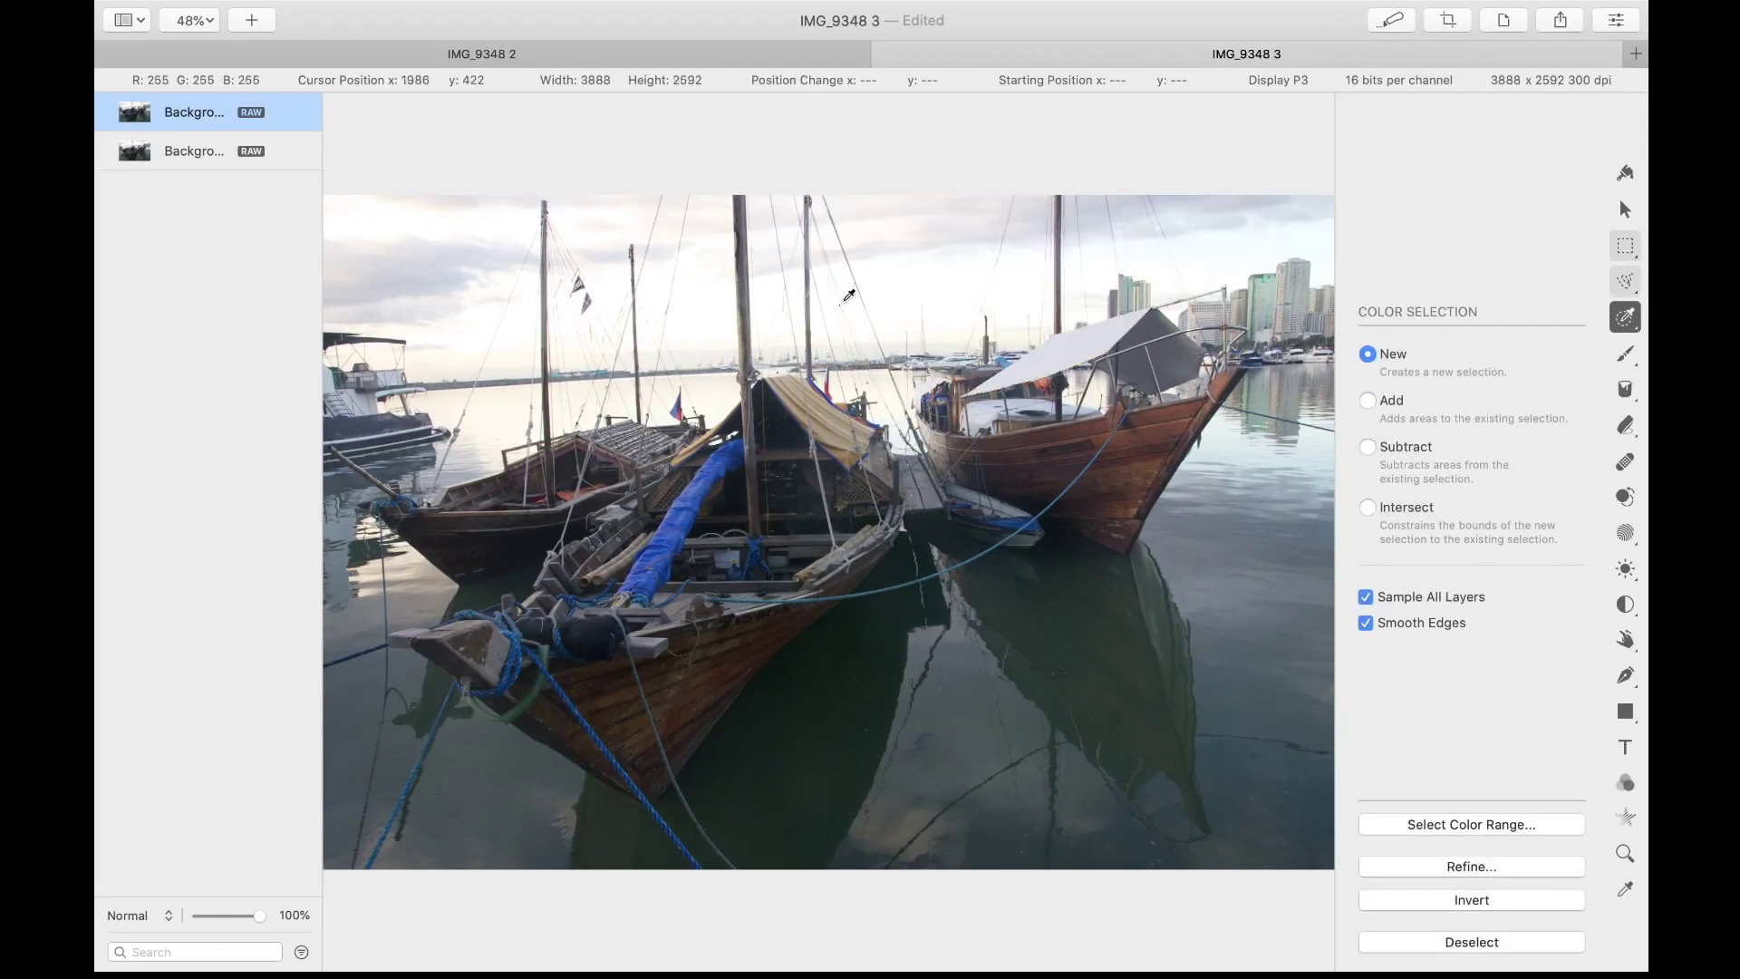
drag(847, 304, 775, 330)
drag(803, 233, 702, 346)
Step: Add the upper right, left and between-boat sky patches to the selection
key(shift)
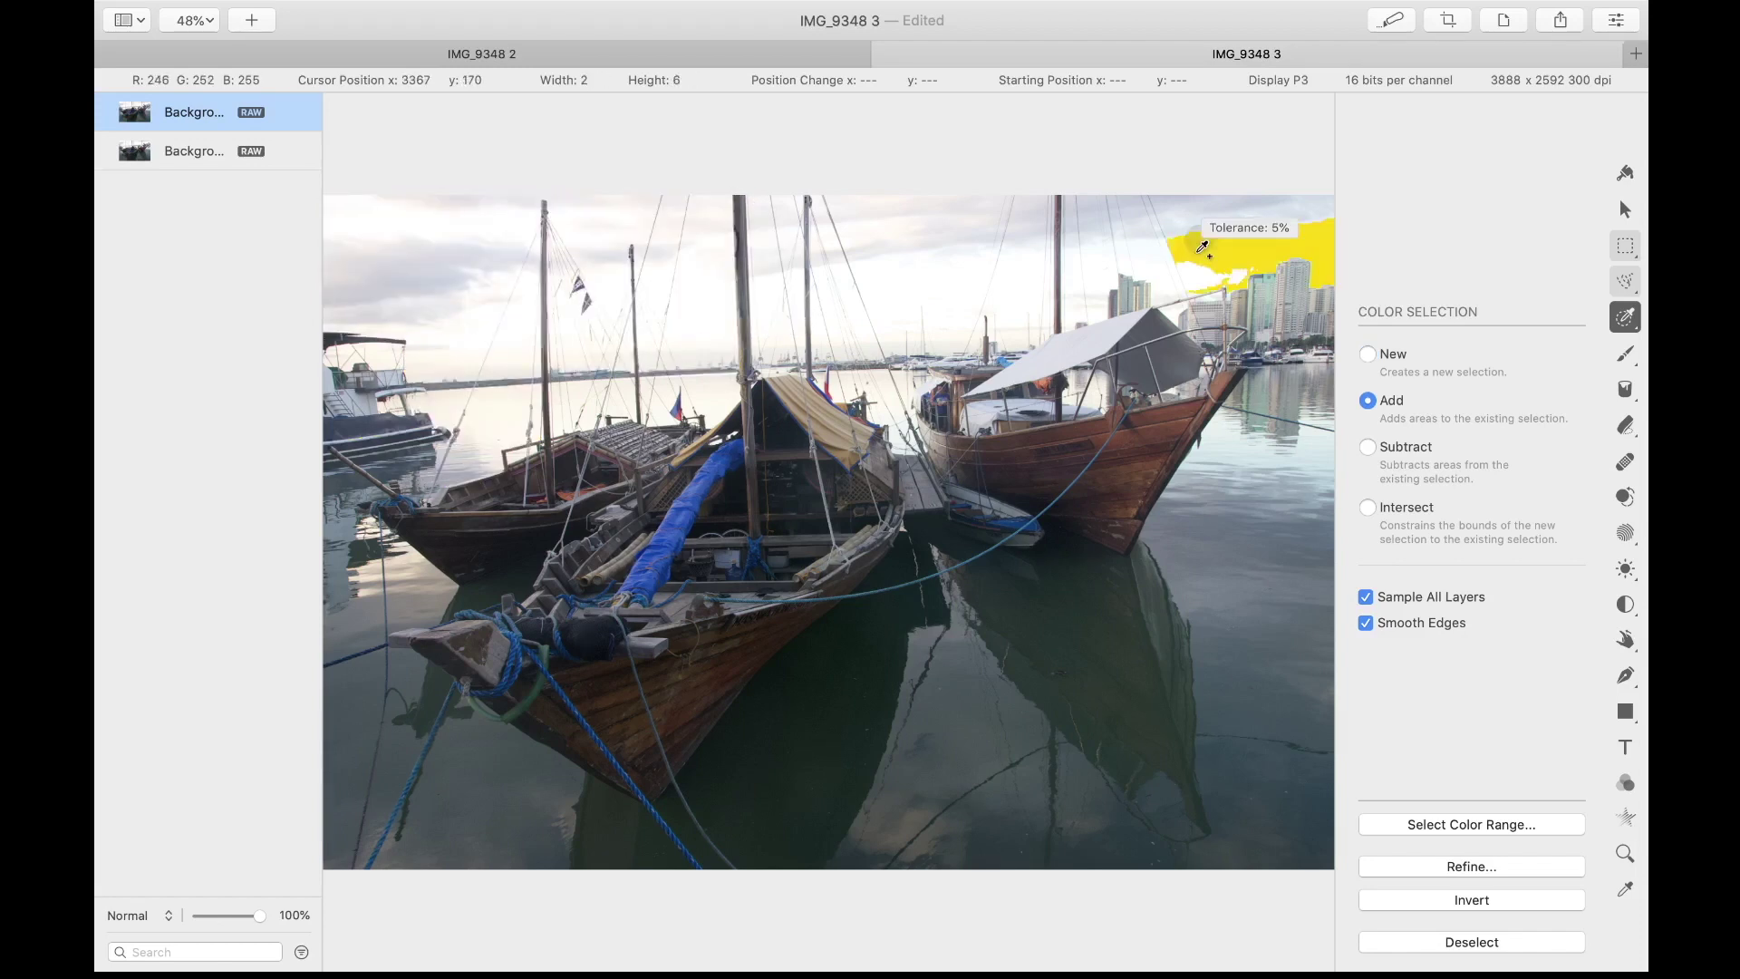
drag(1202, 246, 1201, 266)
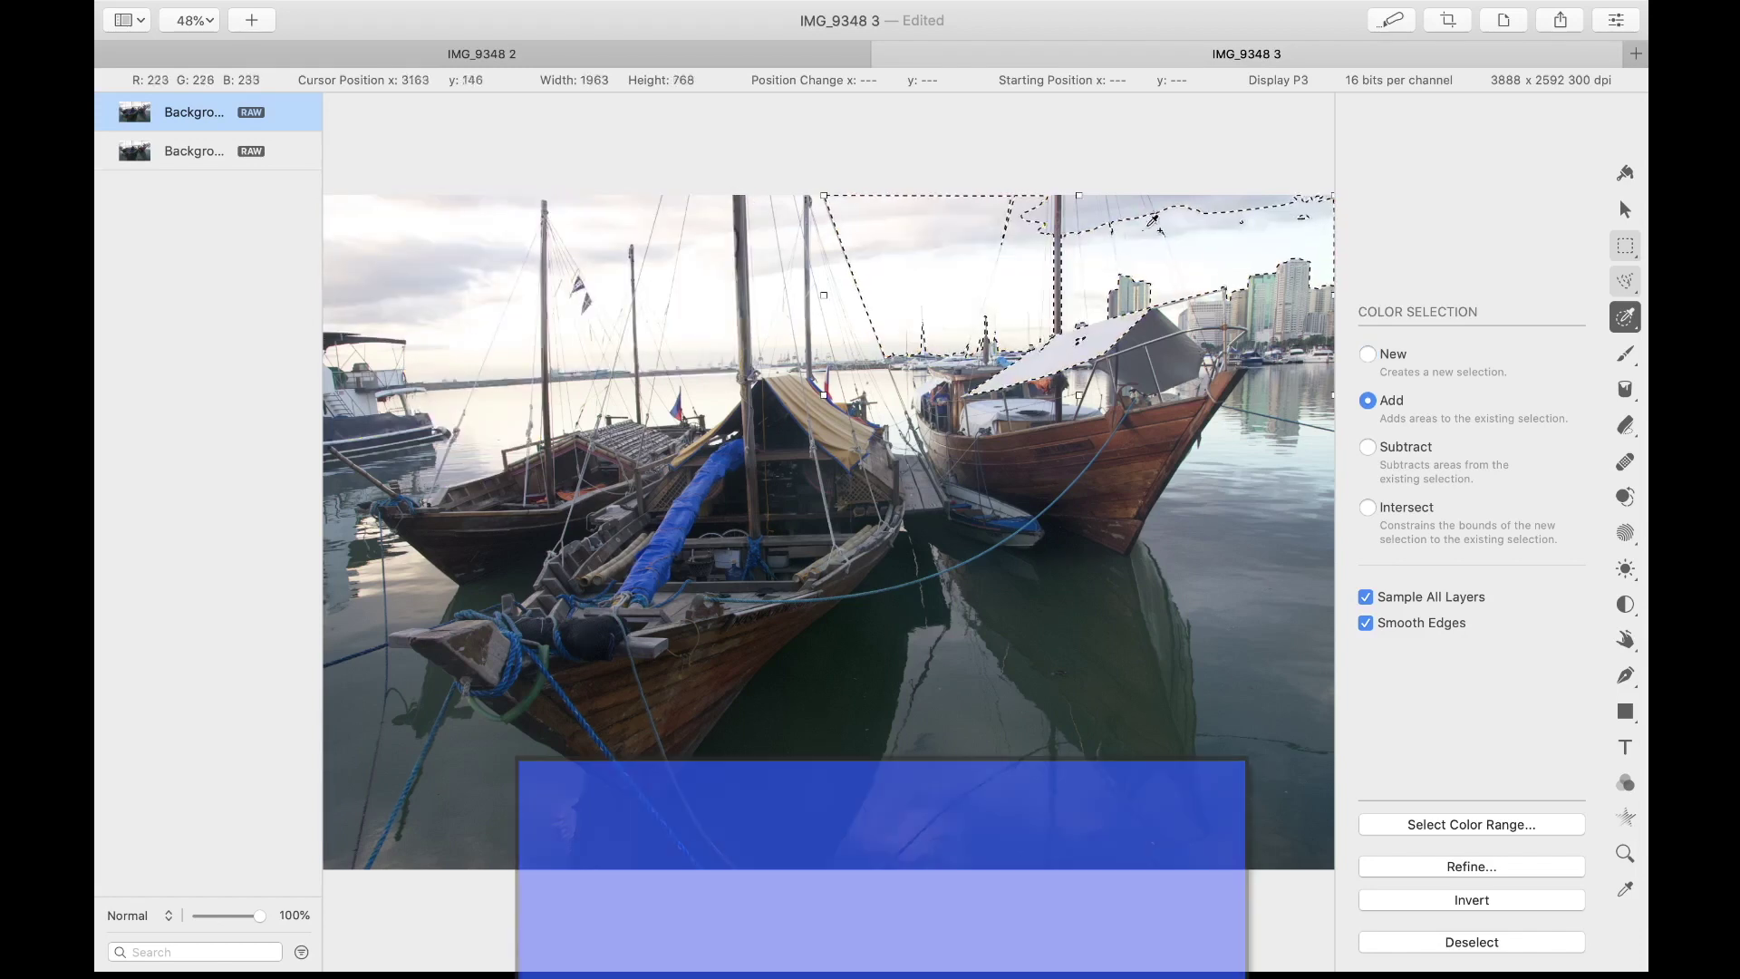
drag(1108, 217, 1058, 272)
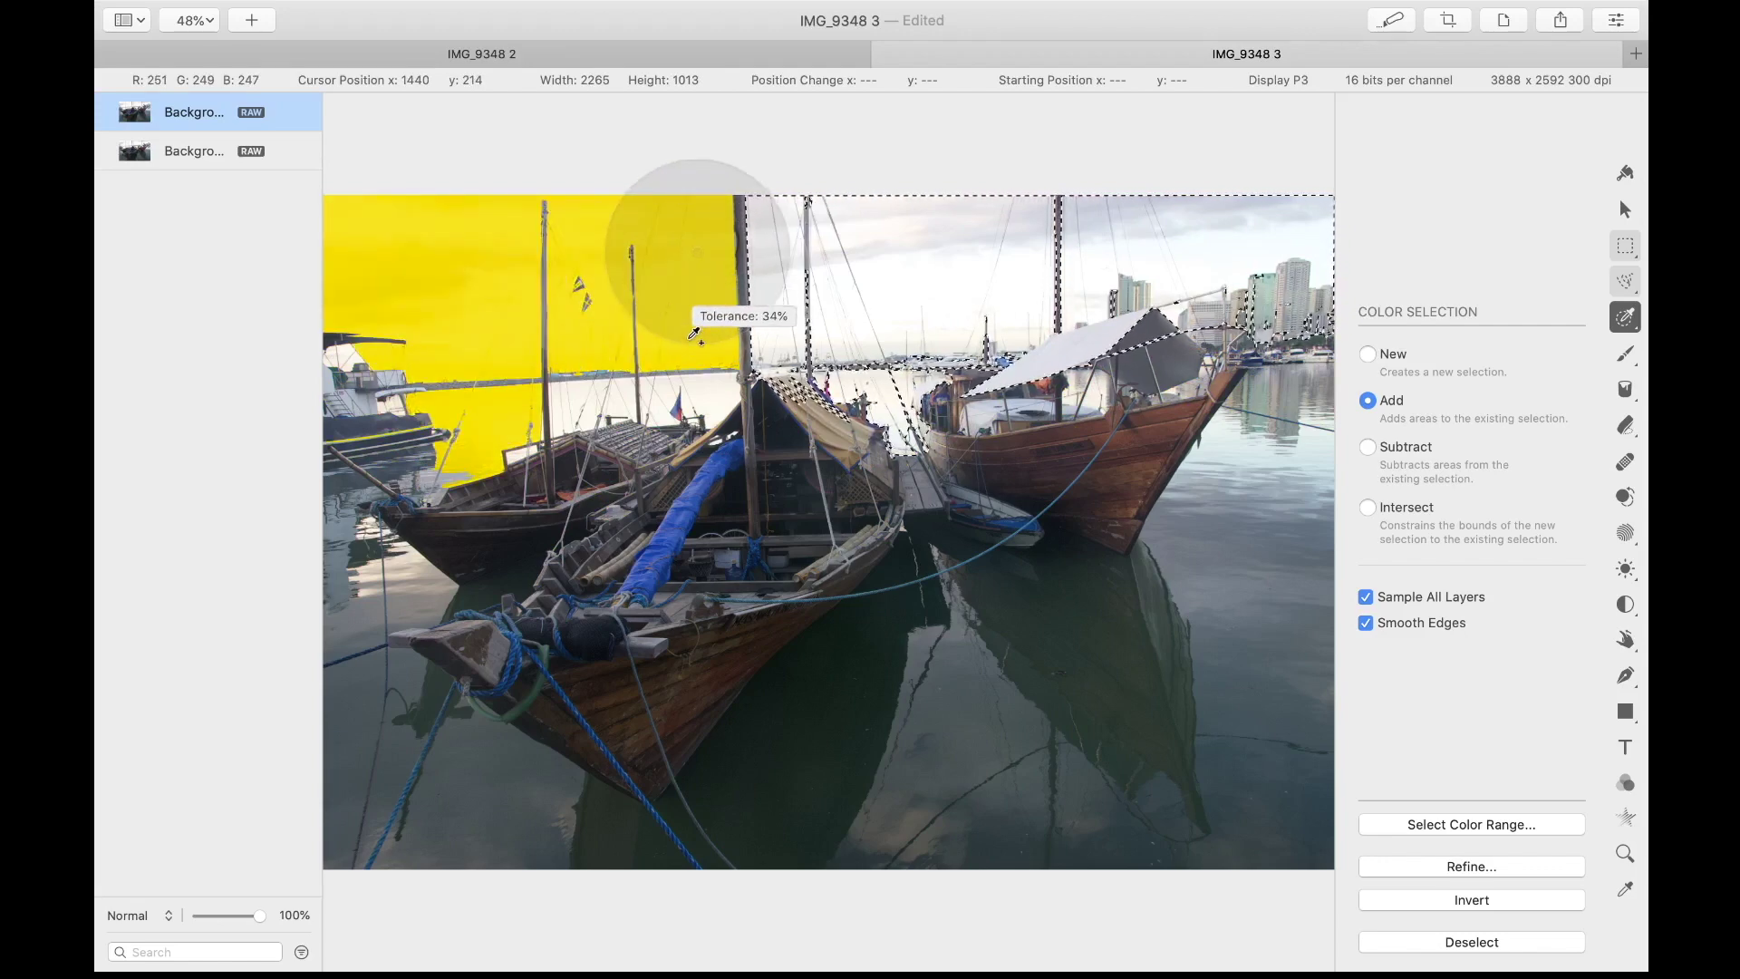
drag(694, 333, 694, 334)
drag(667, 396, 670, 448)
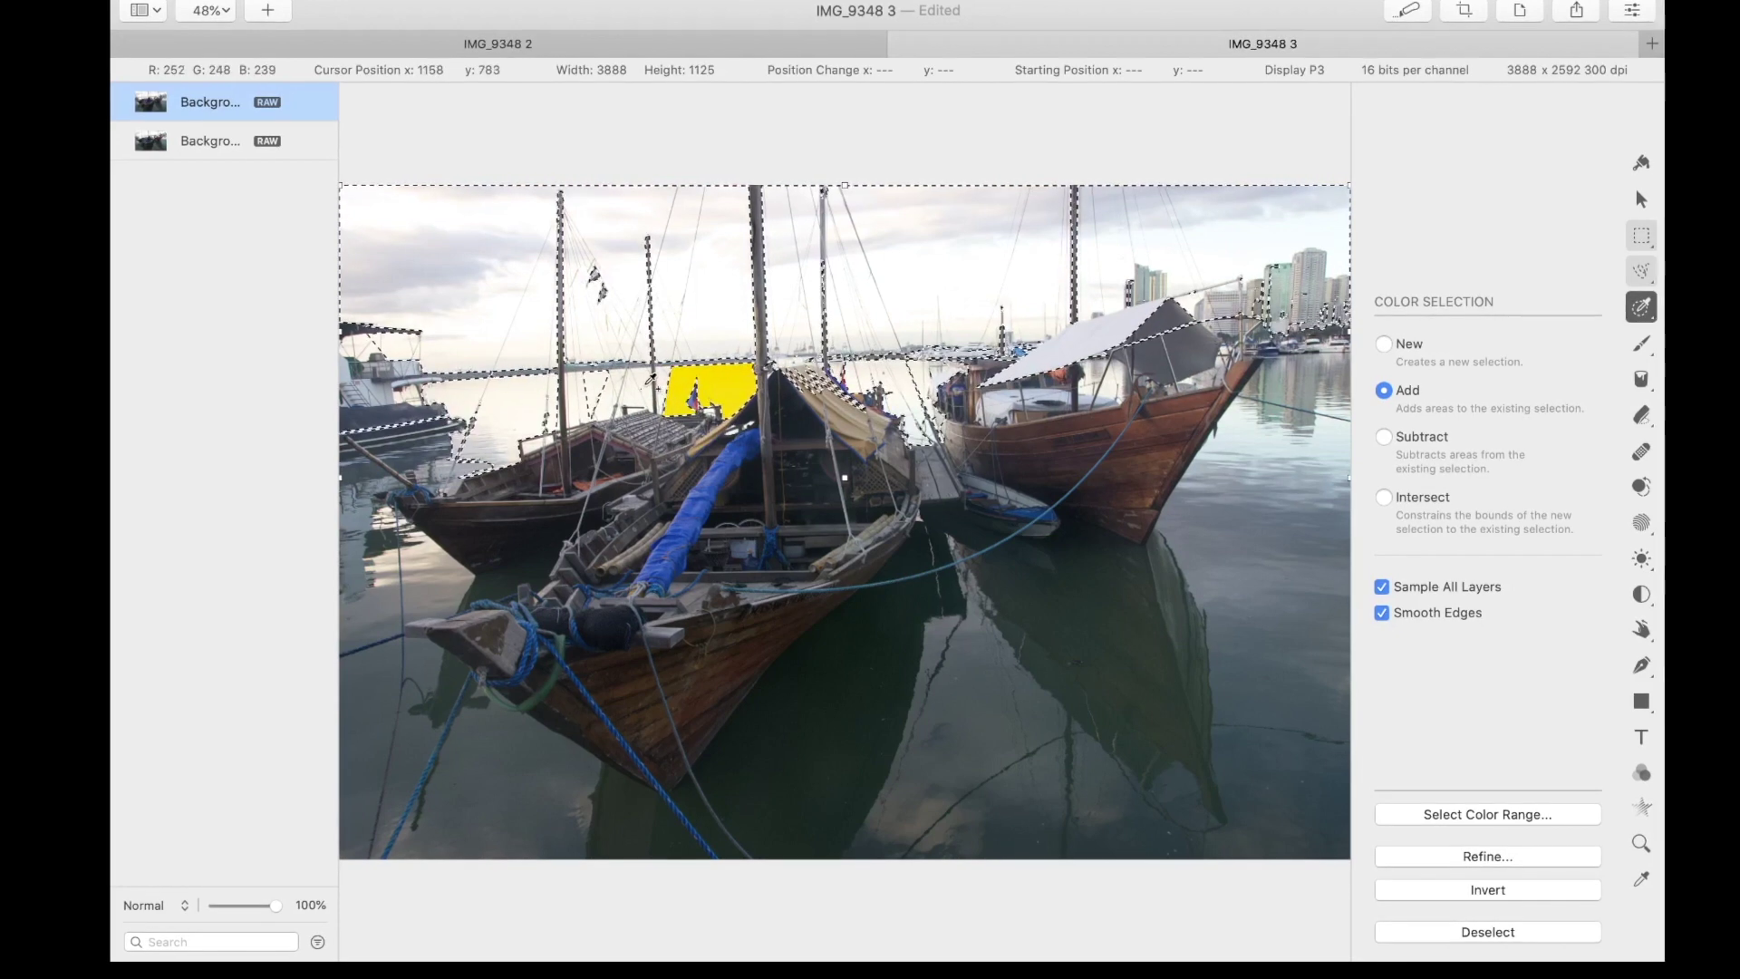
drag(650, 381, 652, 446)
drag(612, 385, 615, 457)
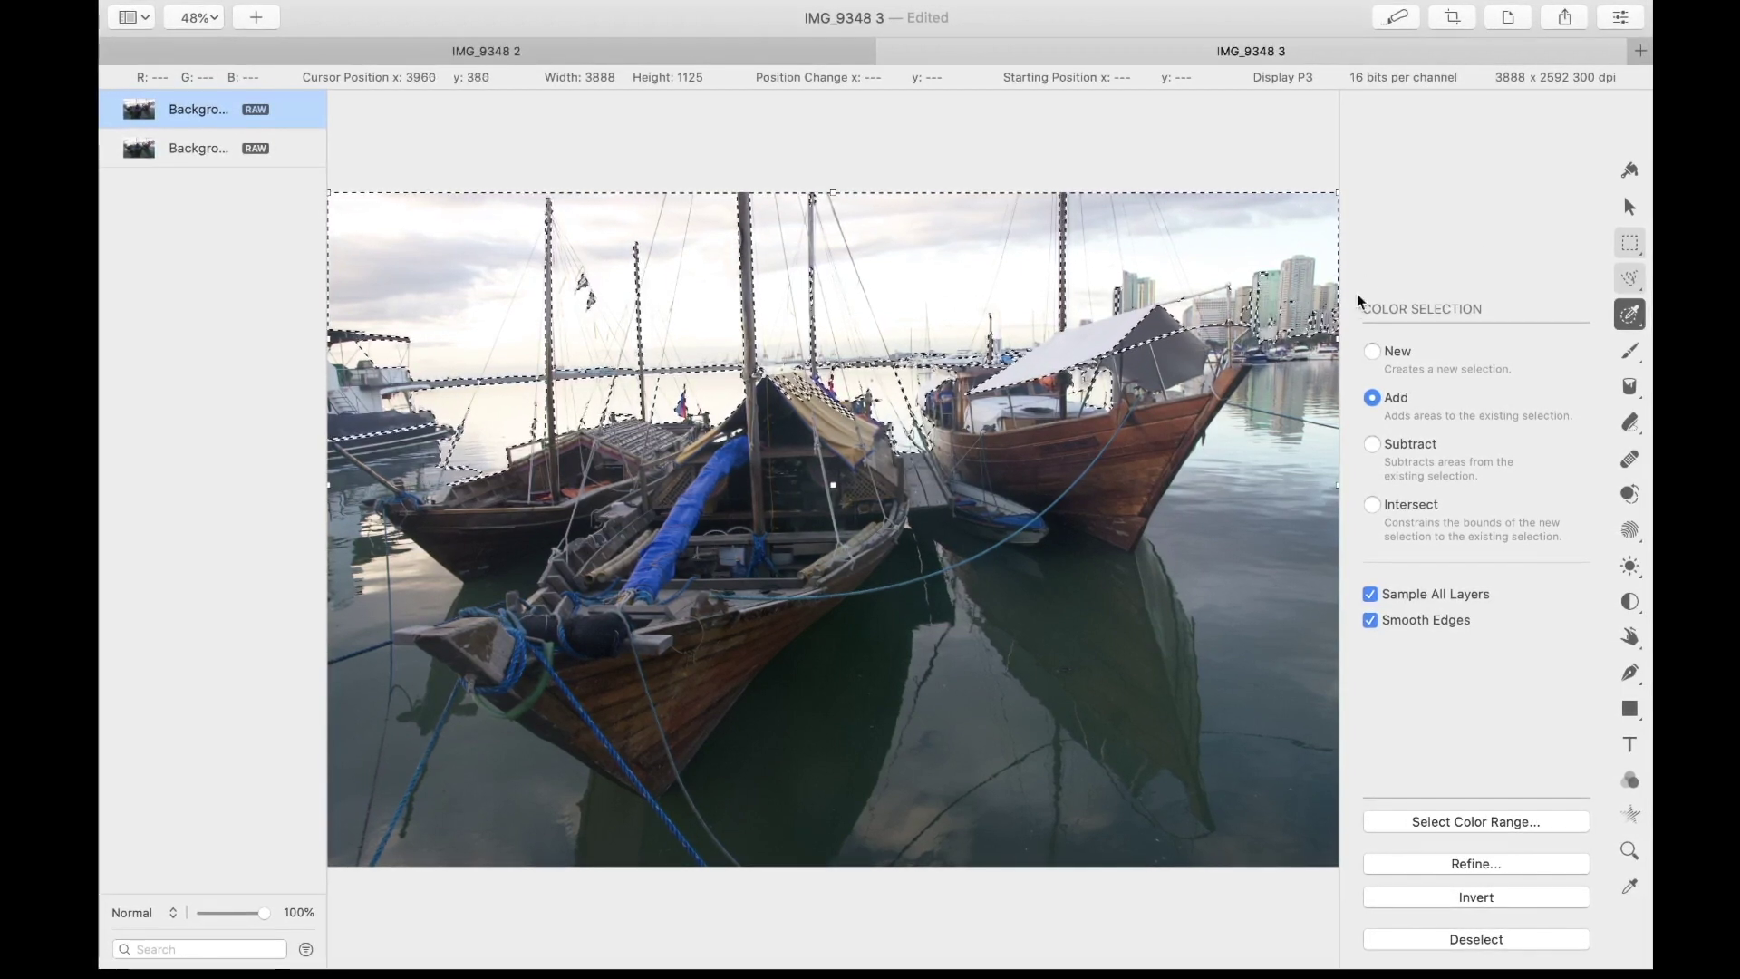
Step: Add the right-hand and left-hand water to the selection
mouse_move(1338, 449)
mouse_down()
mouse_move(1341, 510)
mouse_move(1342, 441)
mouse_move(1334, 463)
mouse_up()
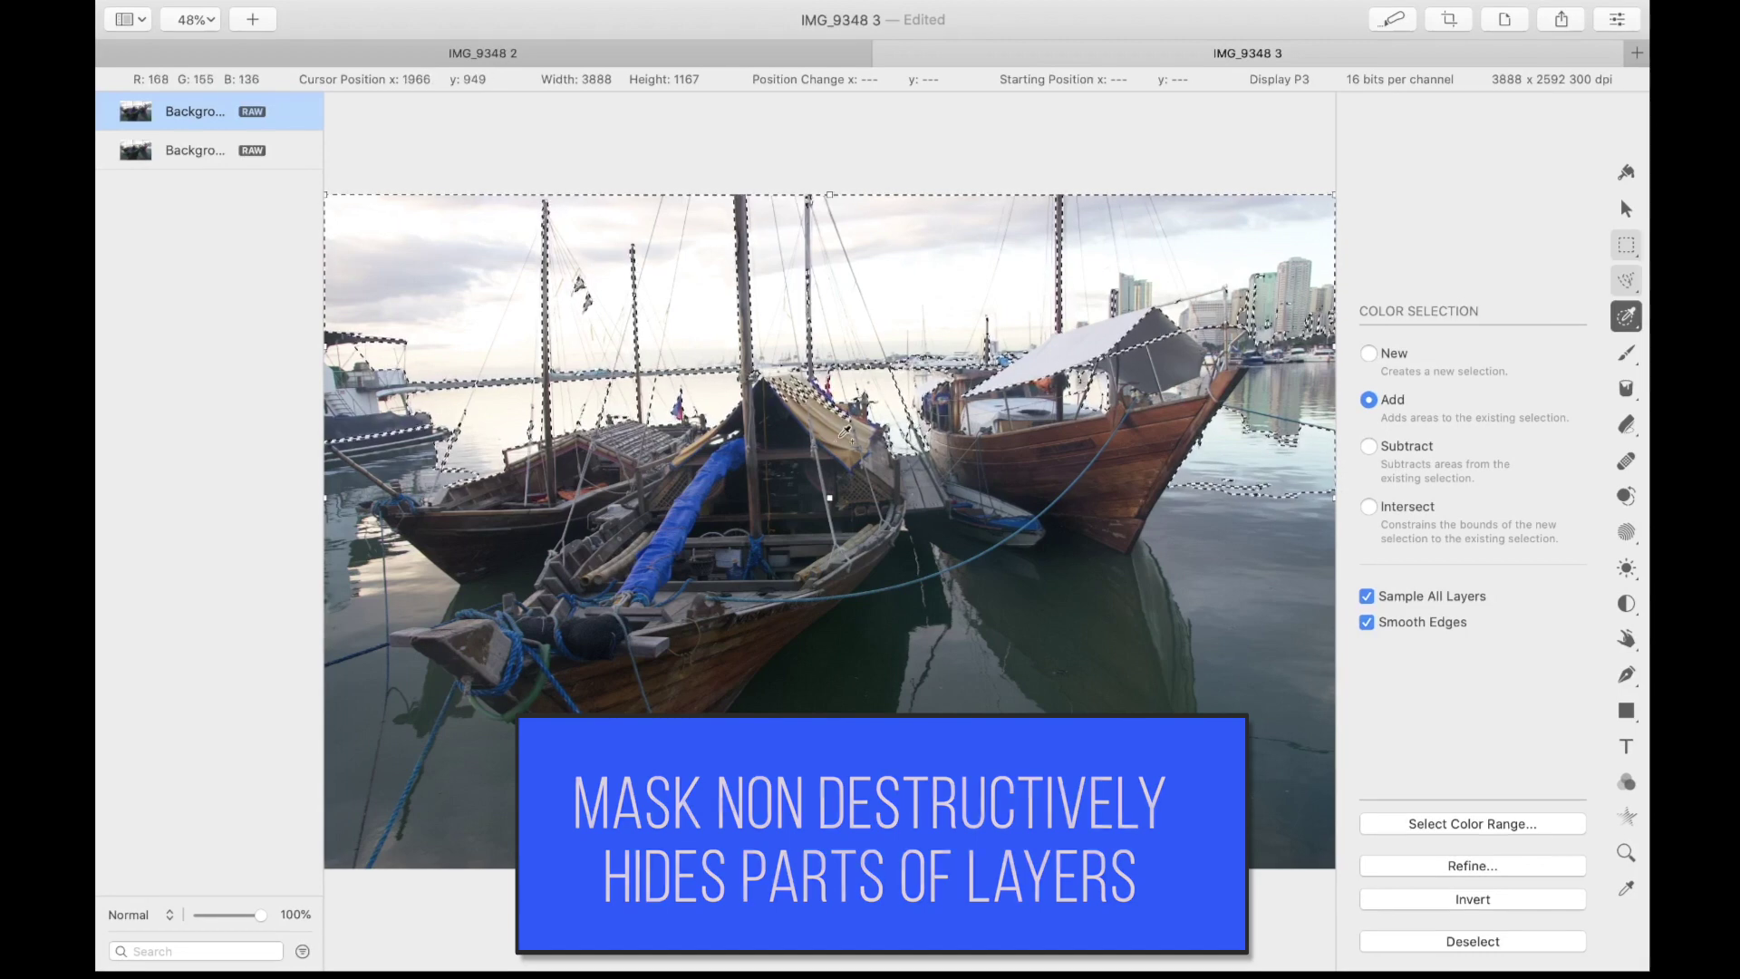
drag(407, 578, 410, 627)
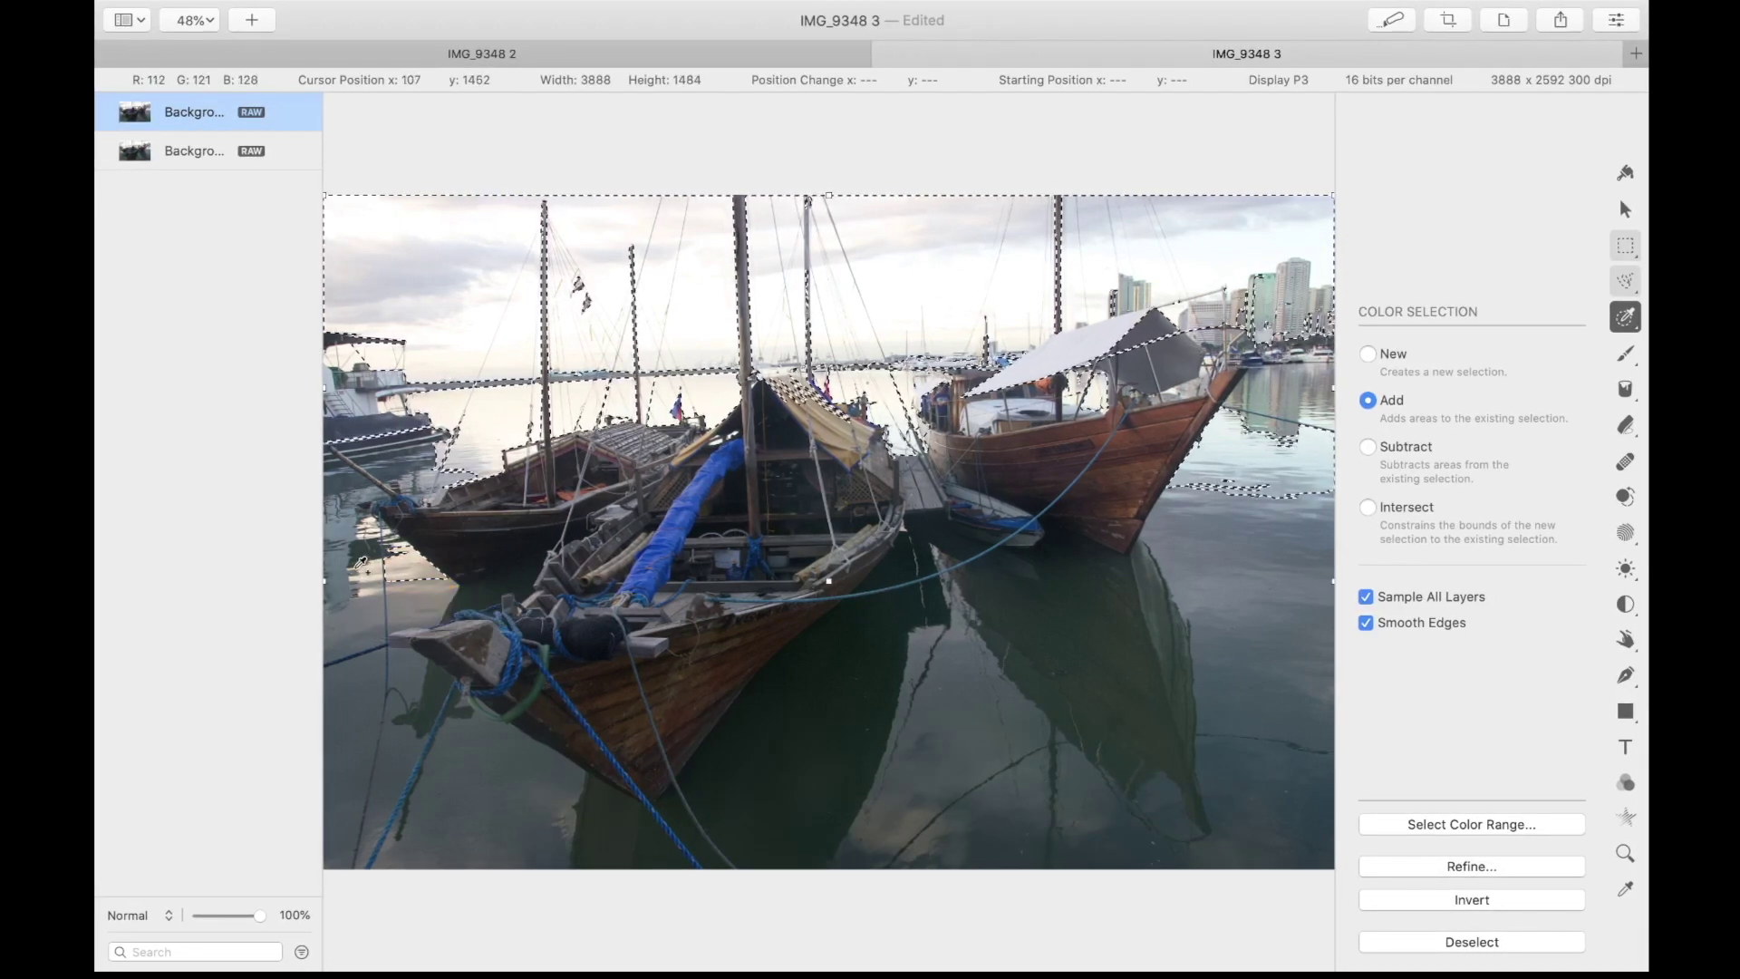
drag(374, 552, 374, 552)
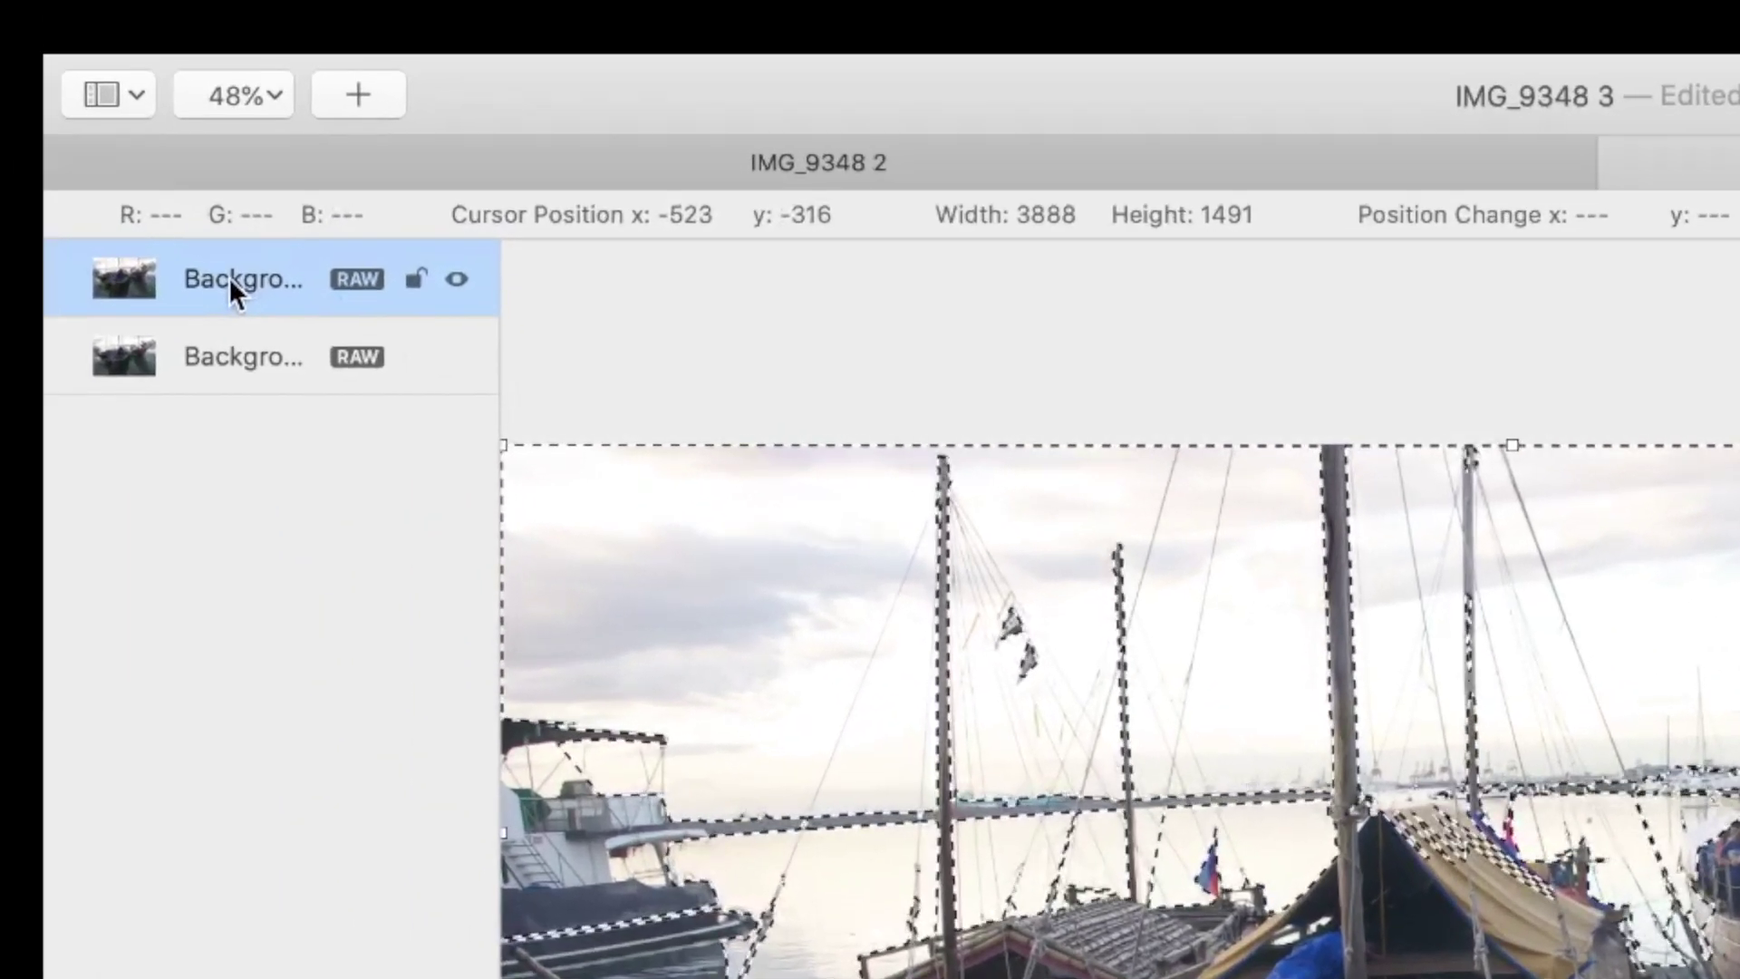
Step: Turn the sky selection into a mask on the top layer and hide the lower layer
right_click(228, 275)
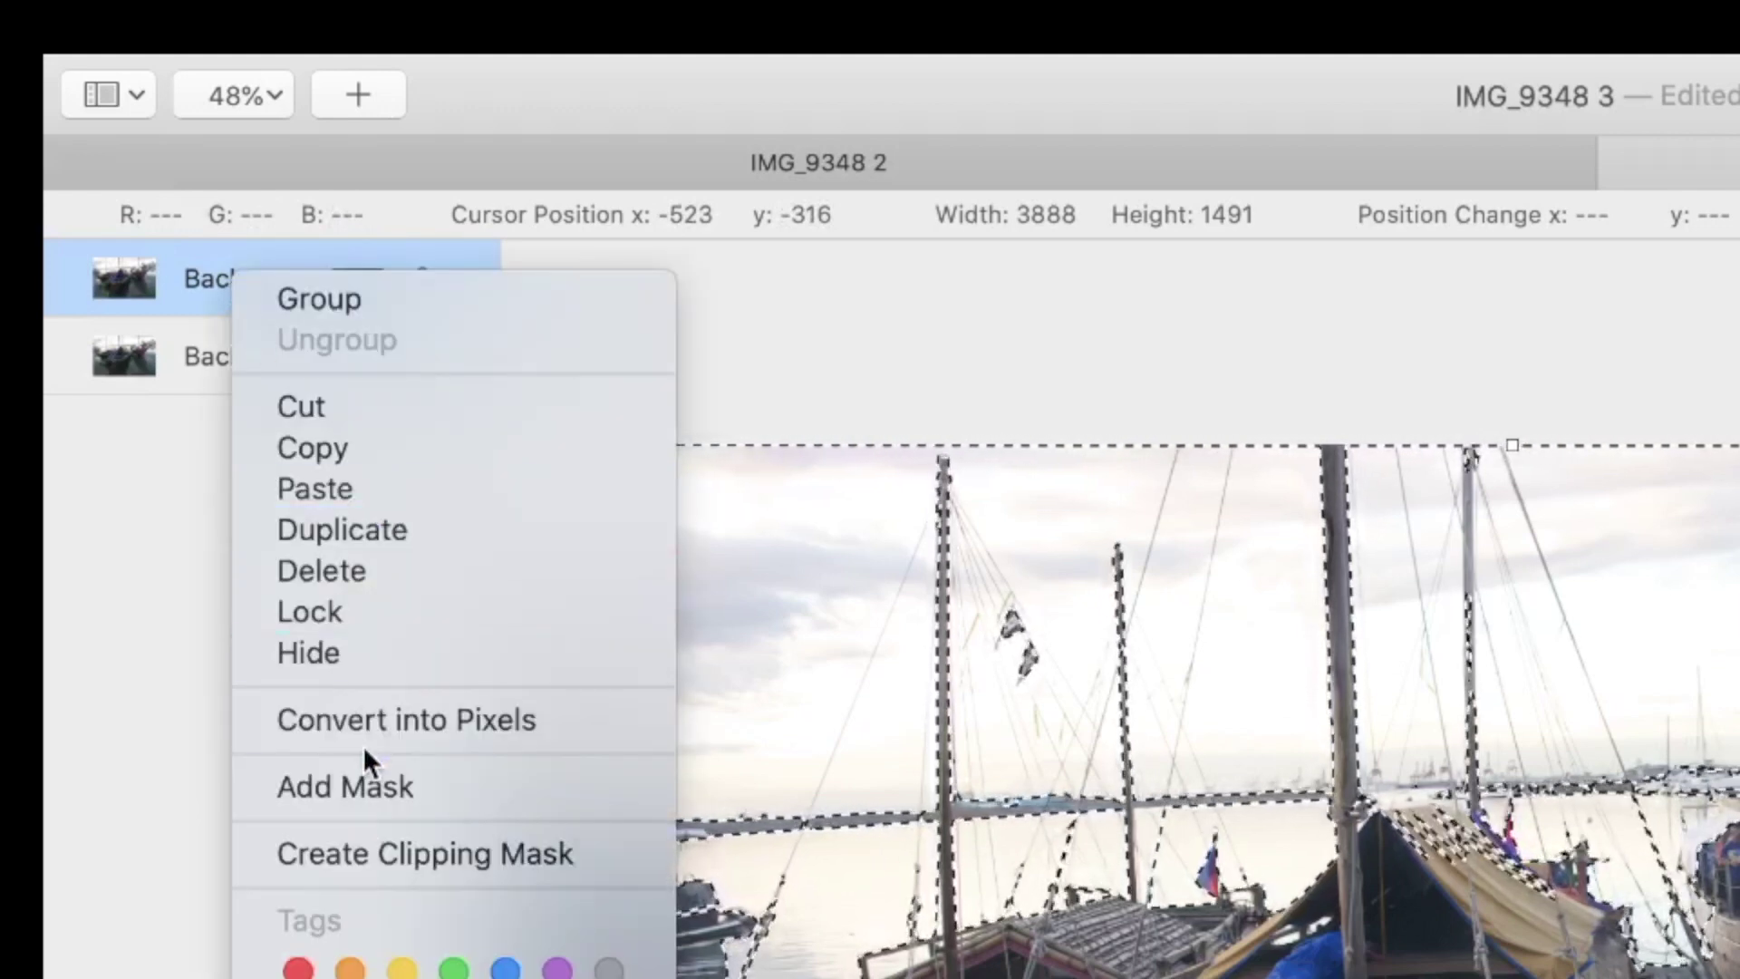
click(346, 784)
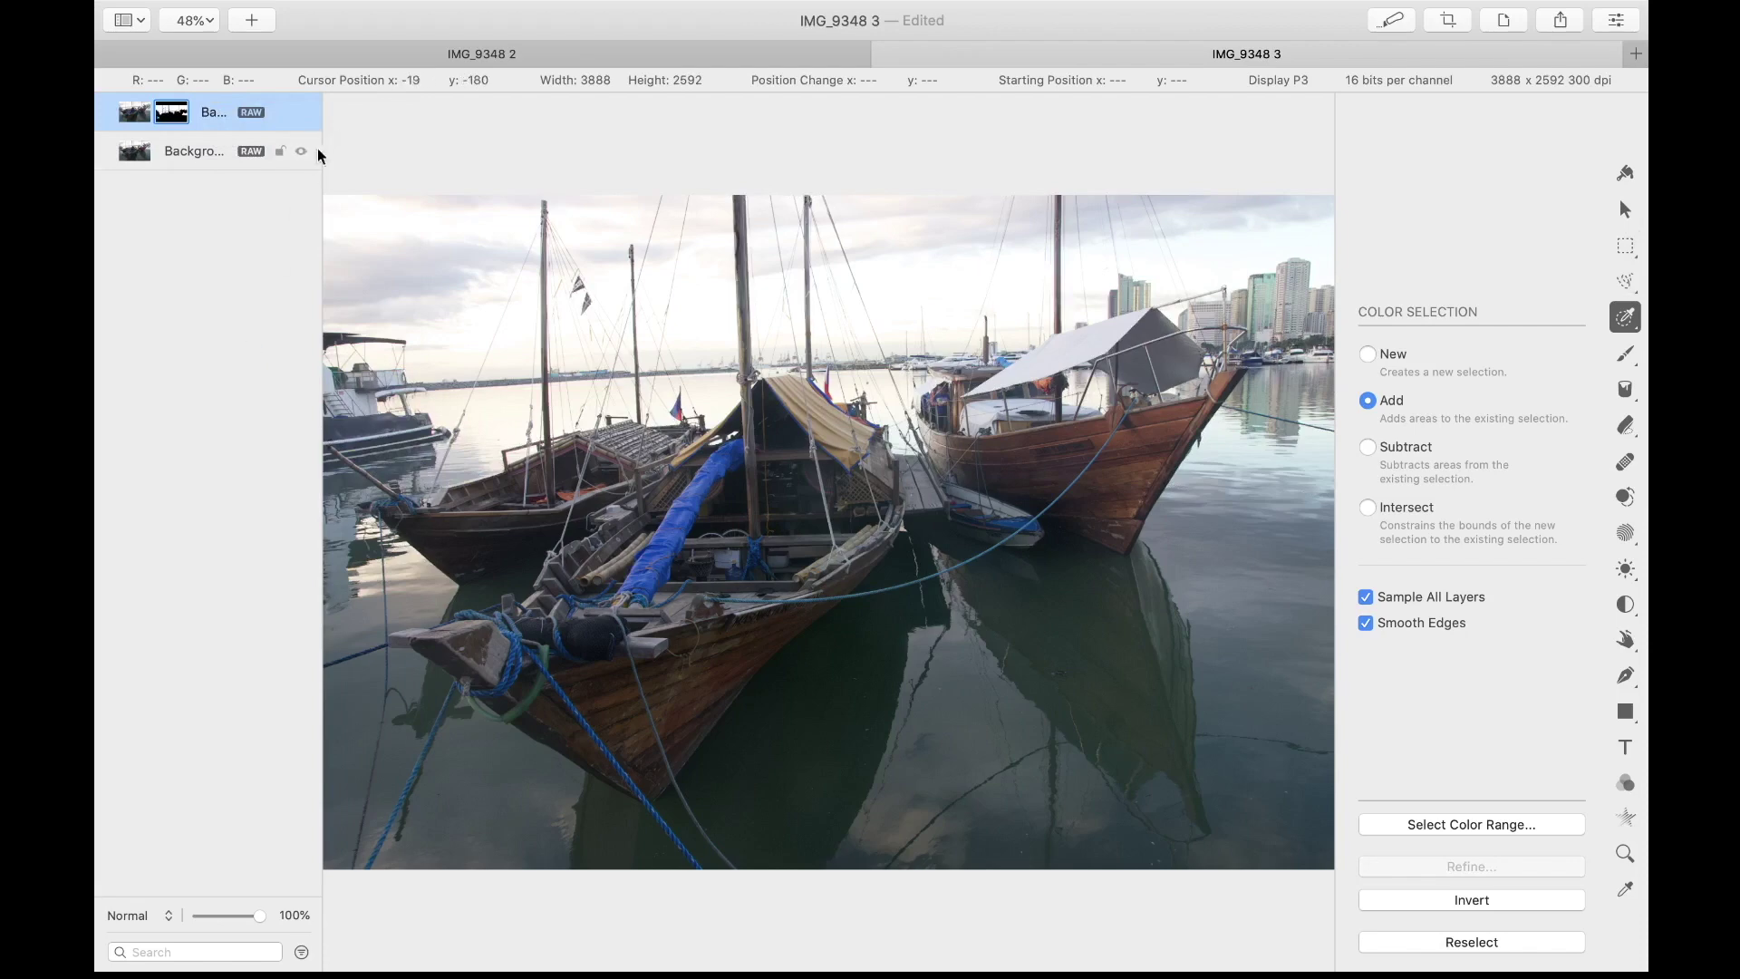
click(302, 152)
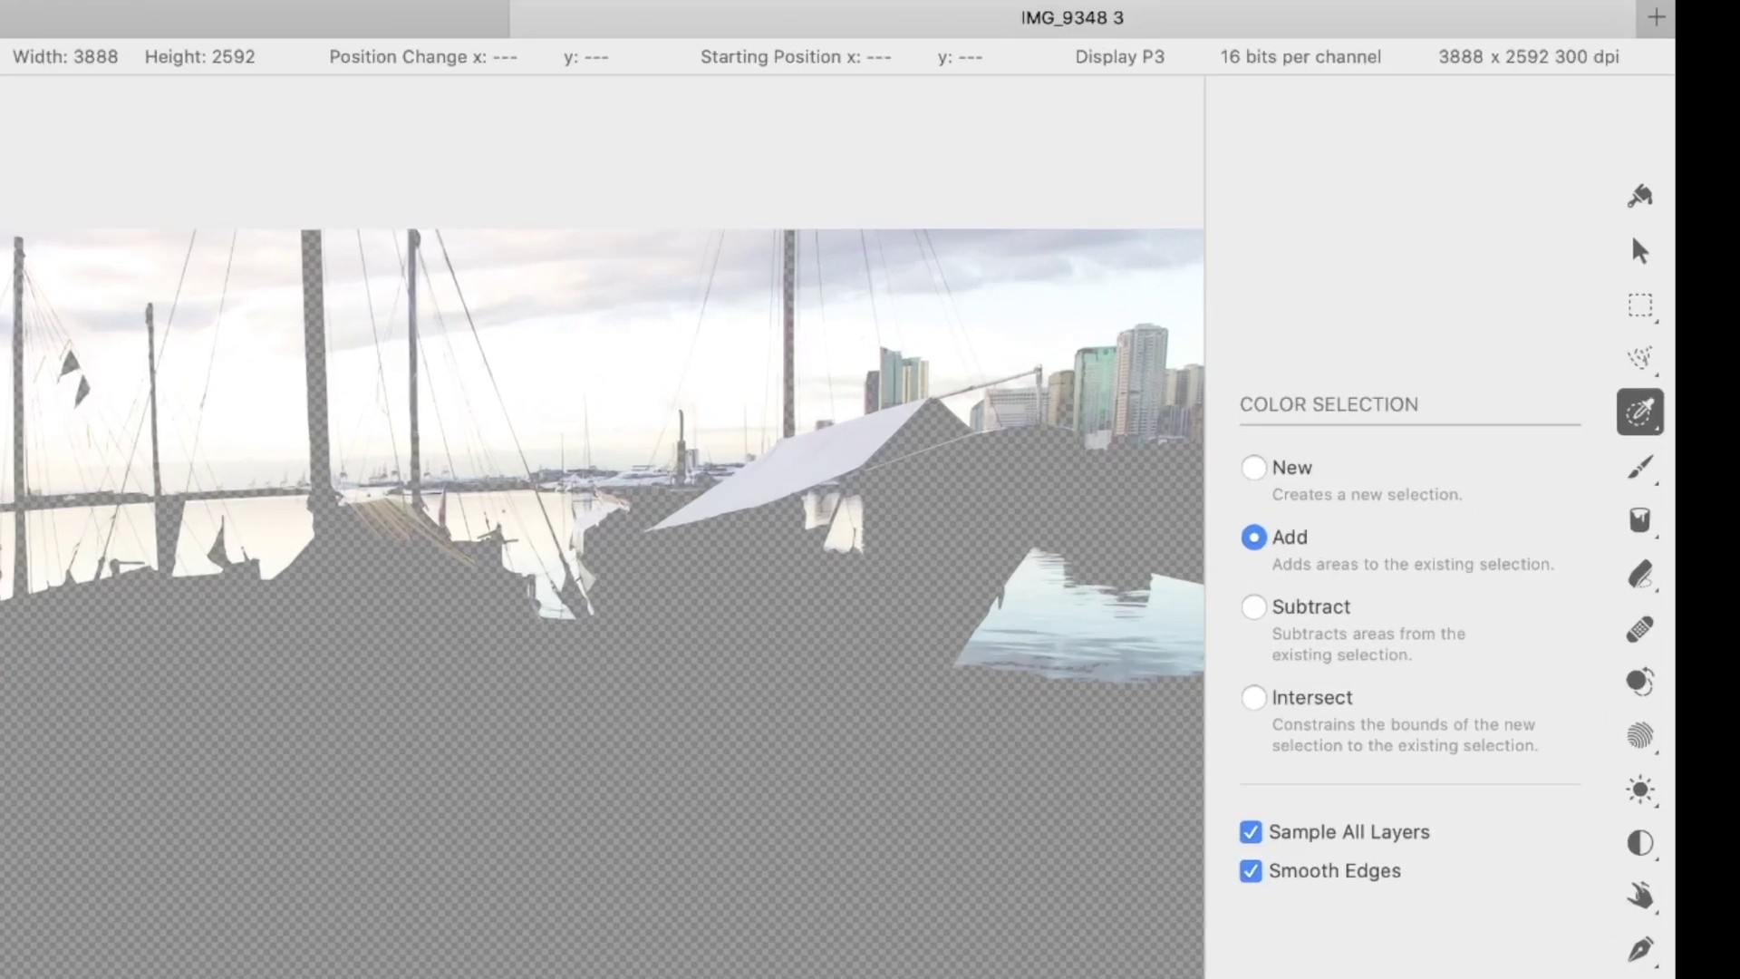
Step: Touch up the sky mask around the boats with a soft black brush, then unhide Background
click(1648, 469)
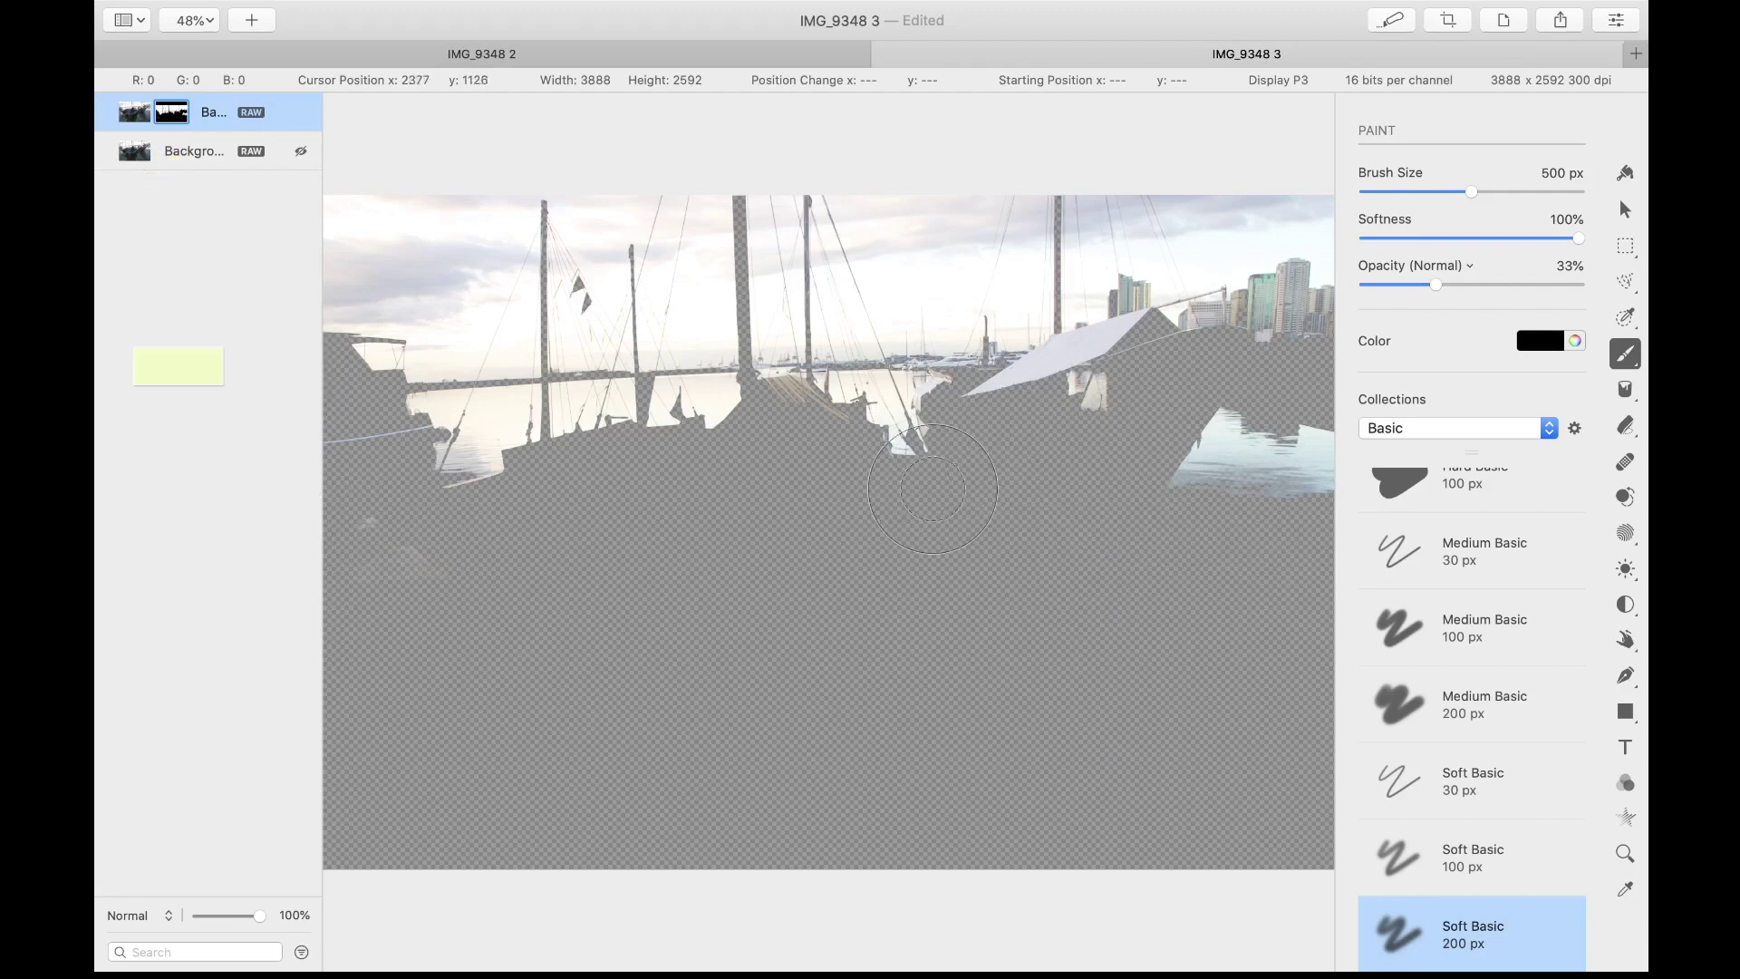
scroll(932, 488, up, 5)
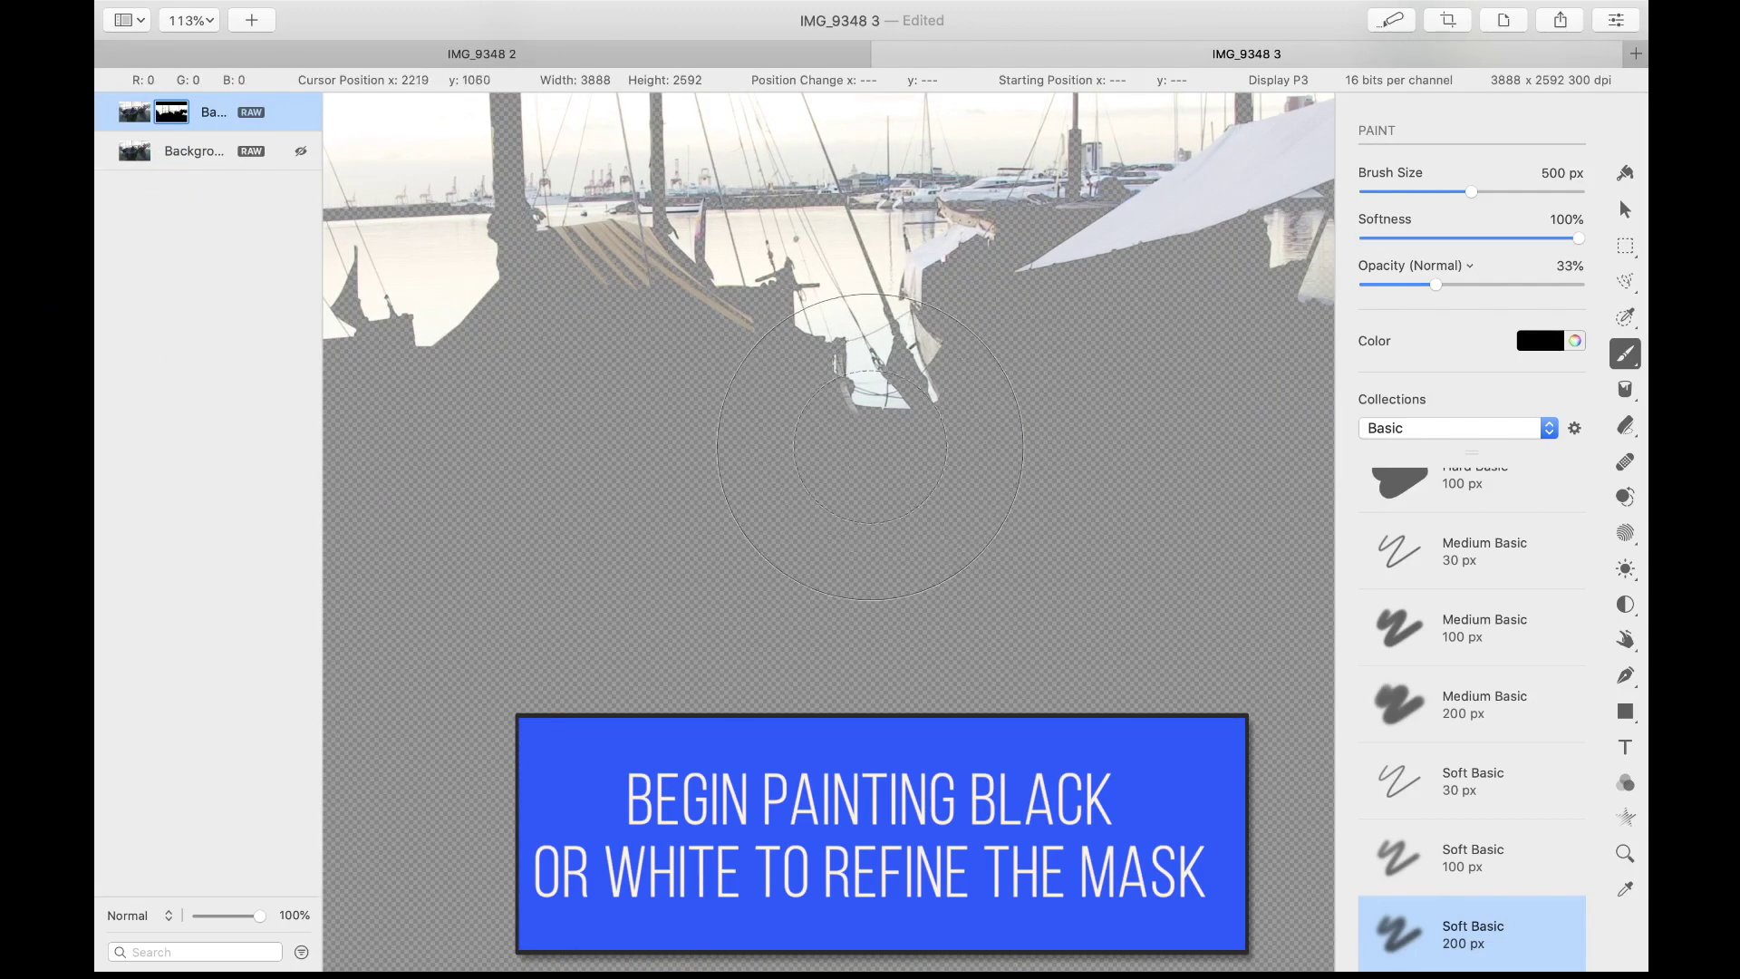
scroll(893, 439, down, 2)
scroll(892, 439, down, 4)
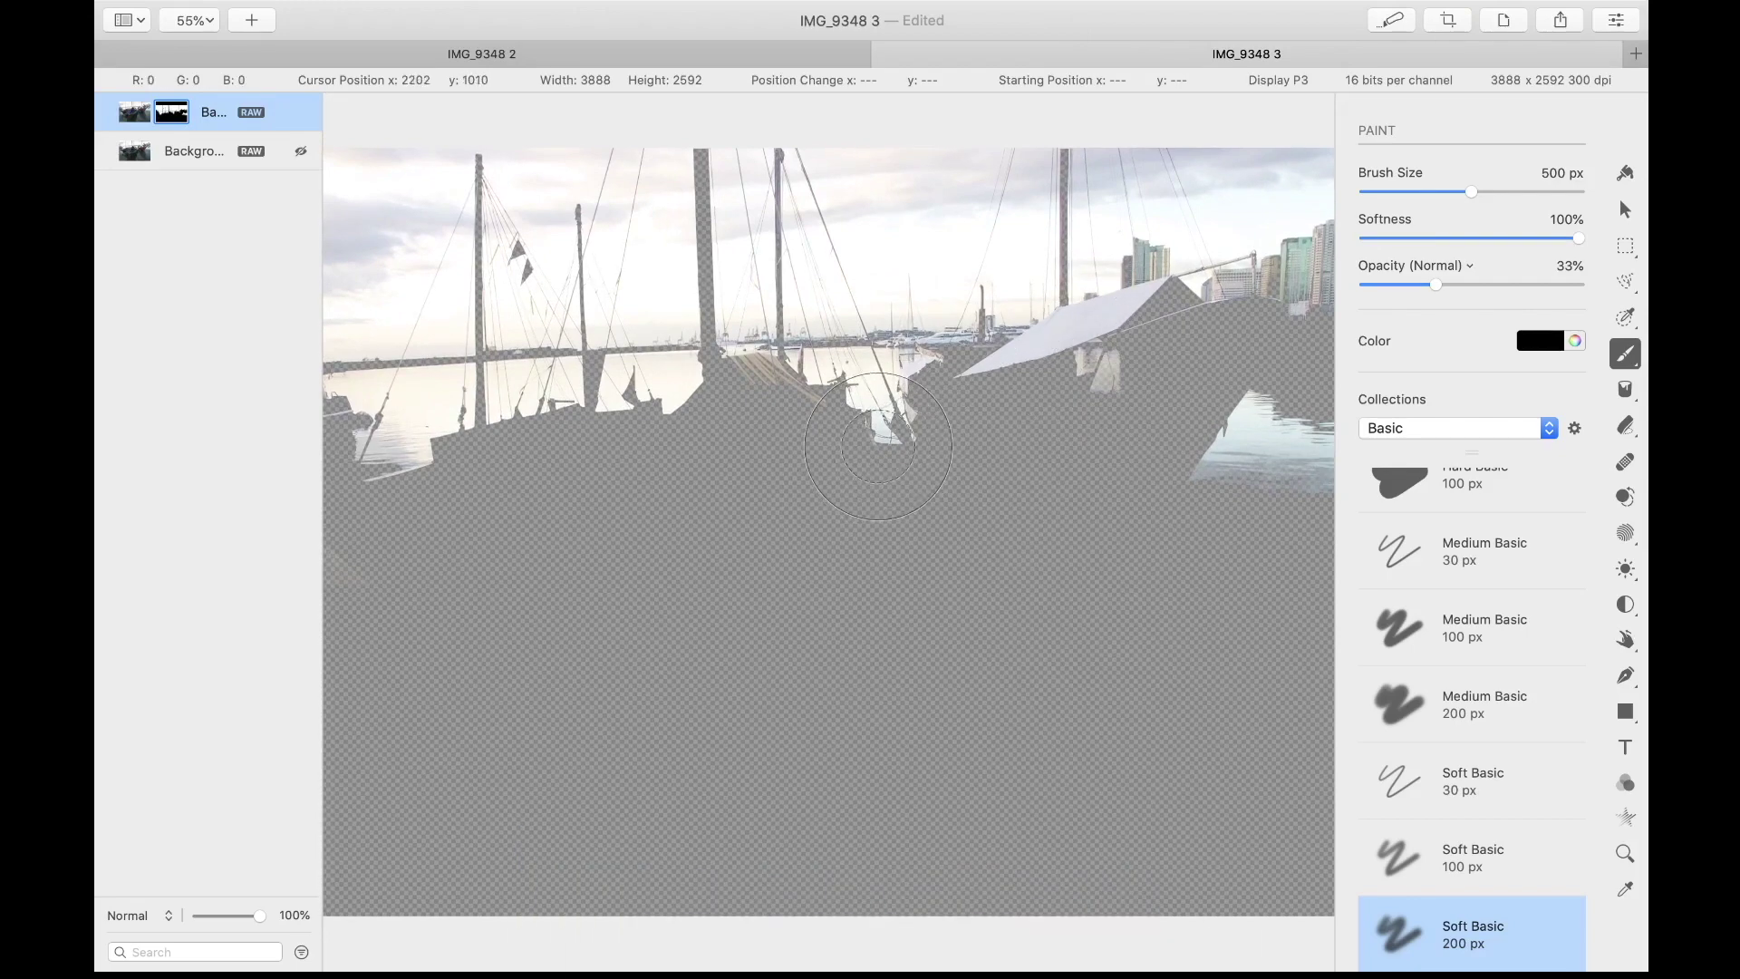
scroll(878, 447, down, 3)
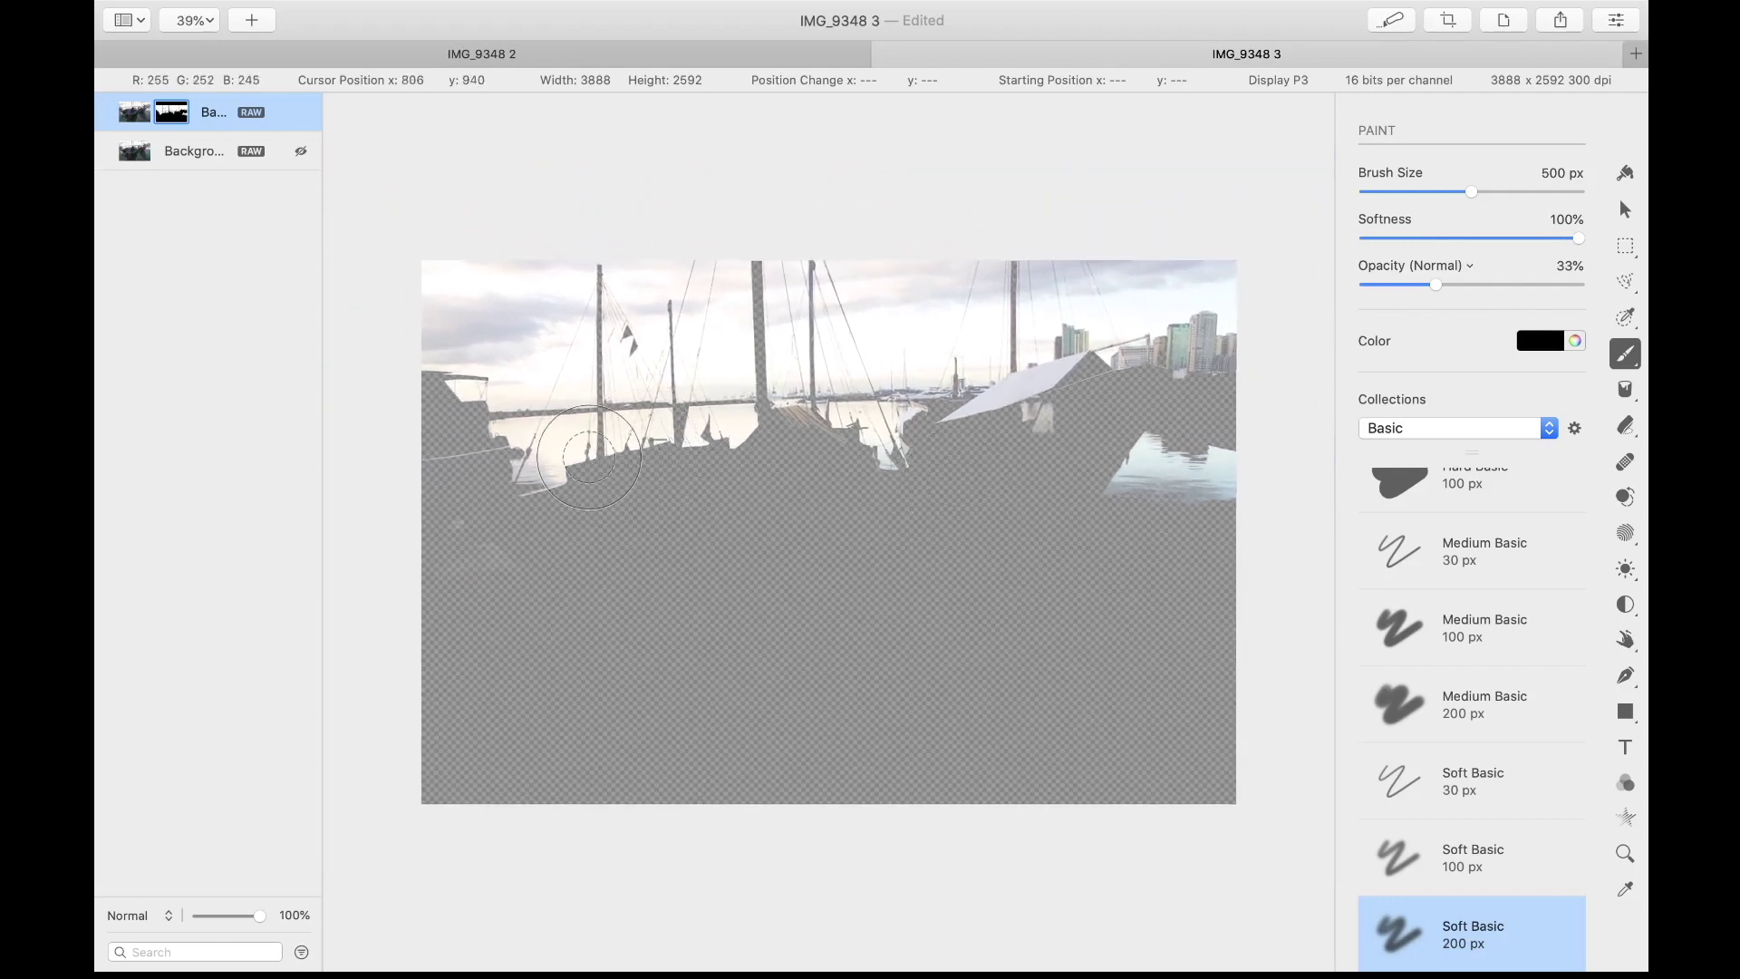
click(300, 150)
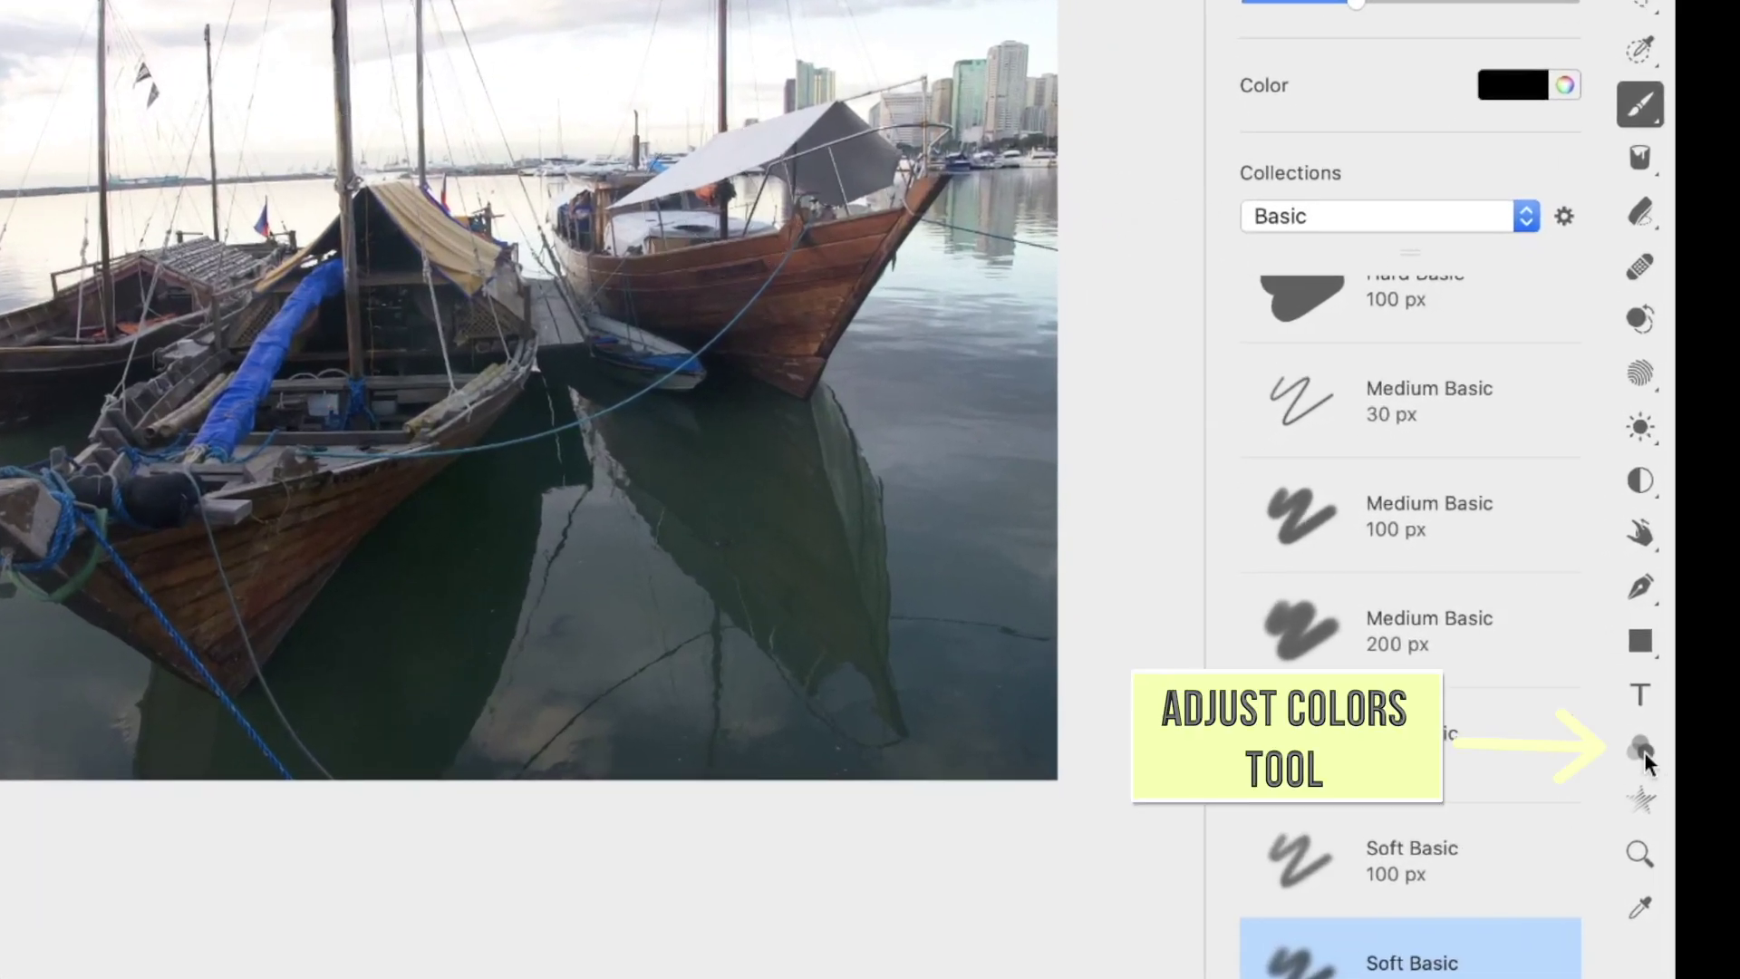
Step: Lower the masked sky layer's Exposure to -151% in Adjust Colors
click(1642, 752)
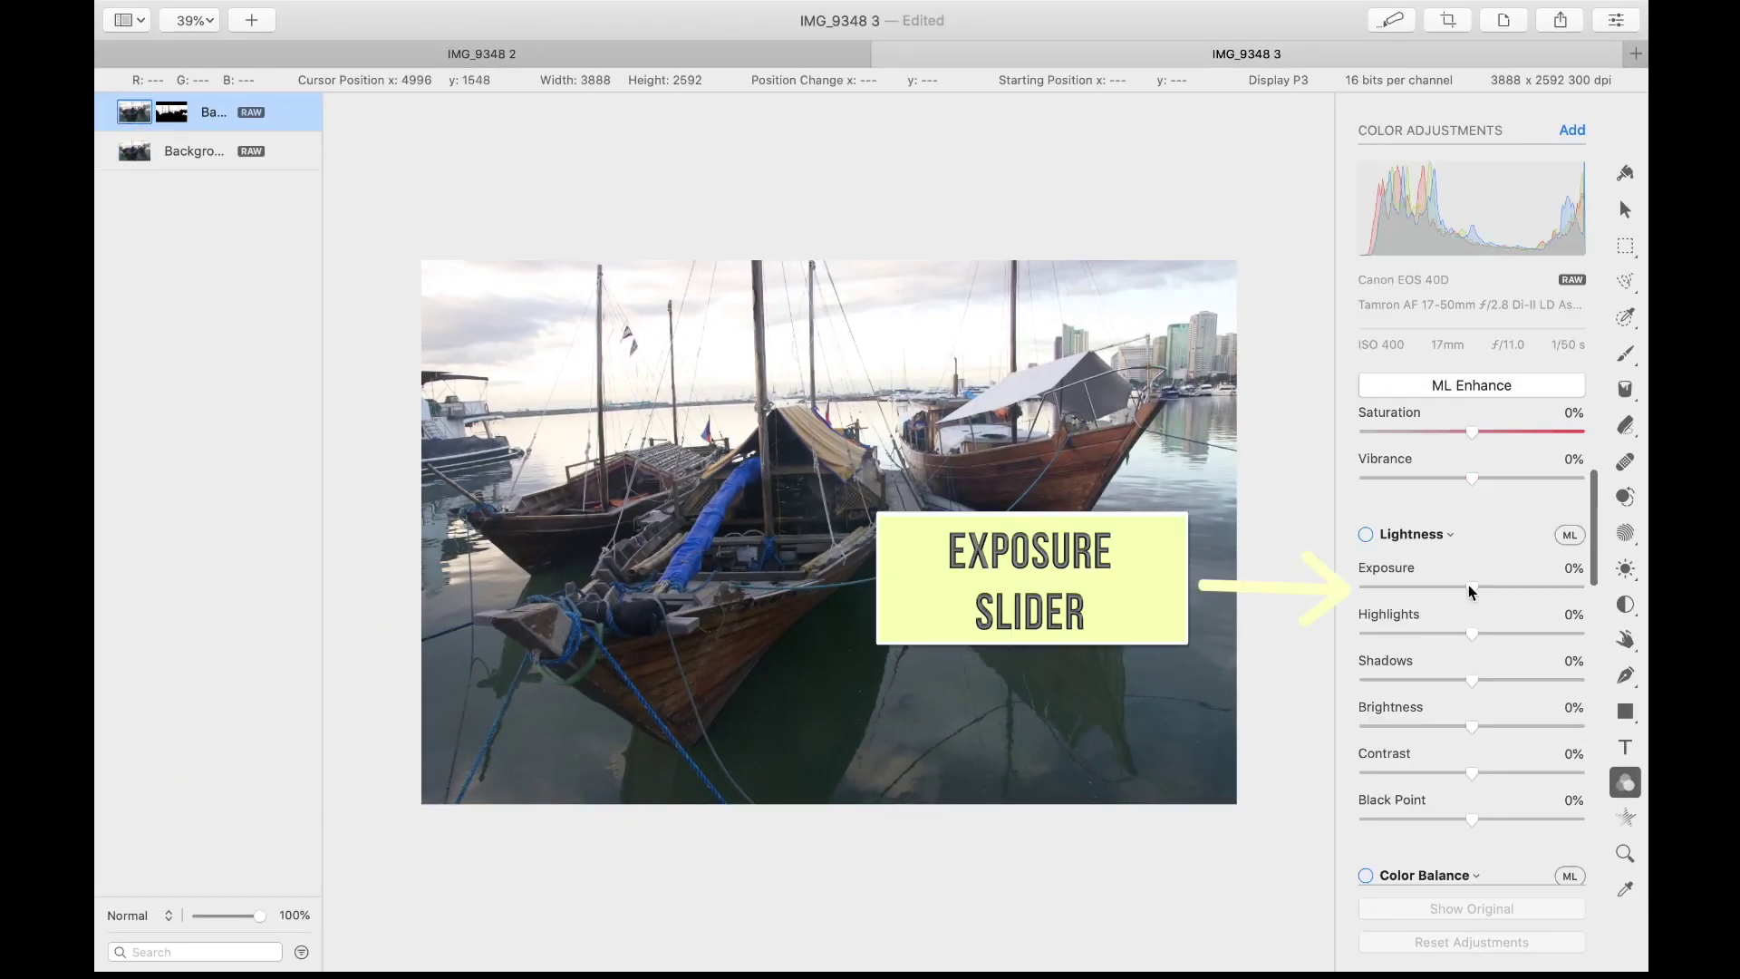
drag(1472, 589, 1394, 597)
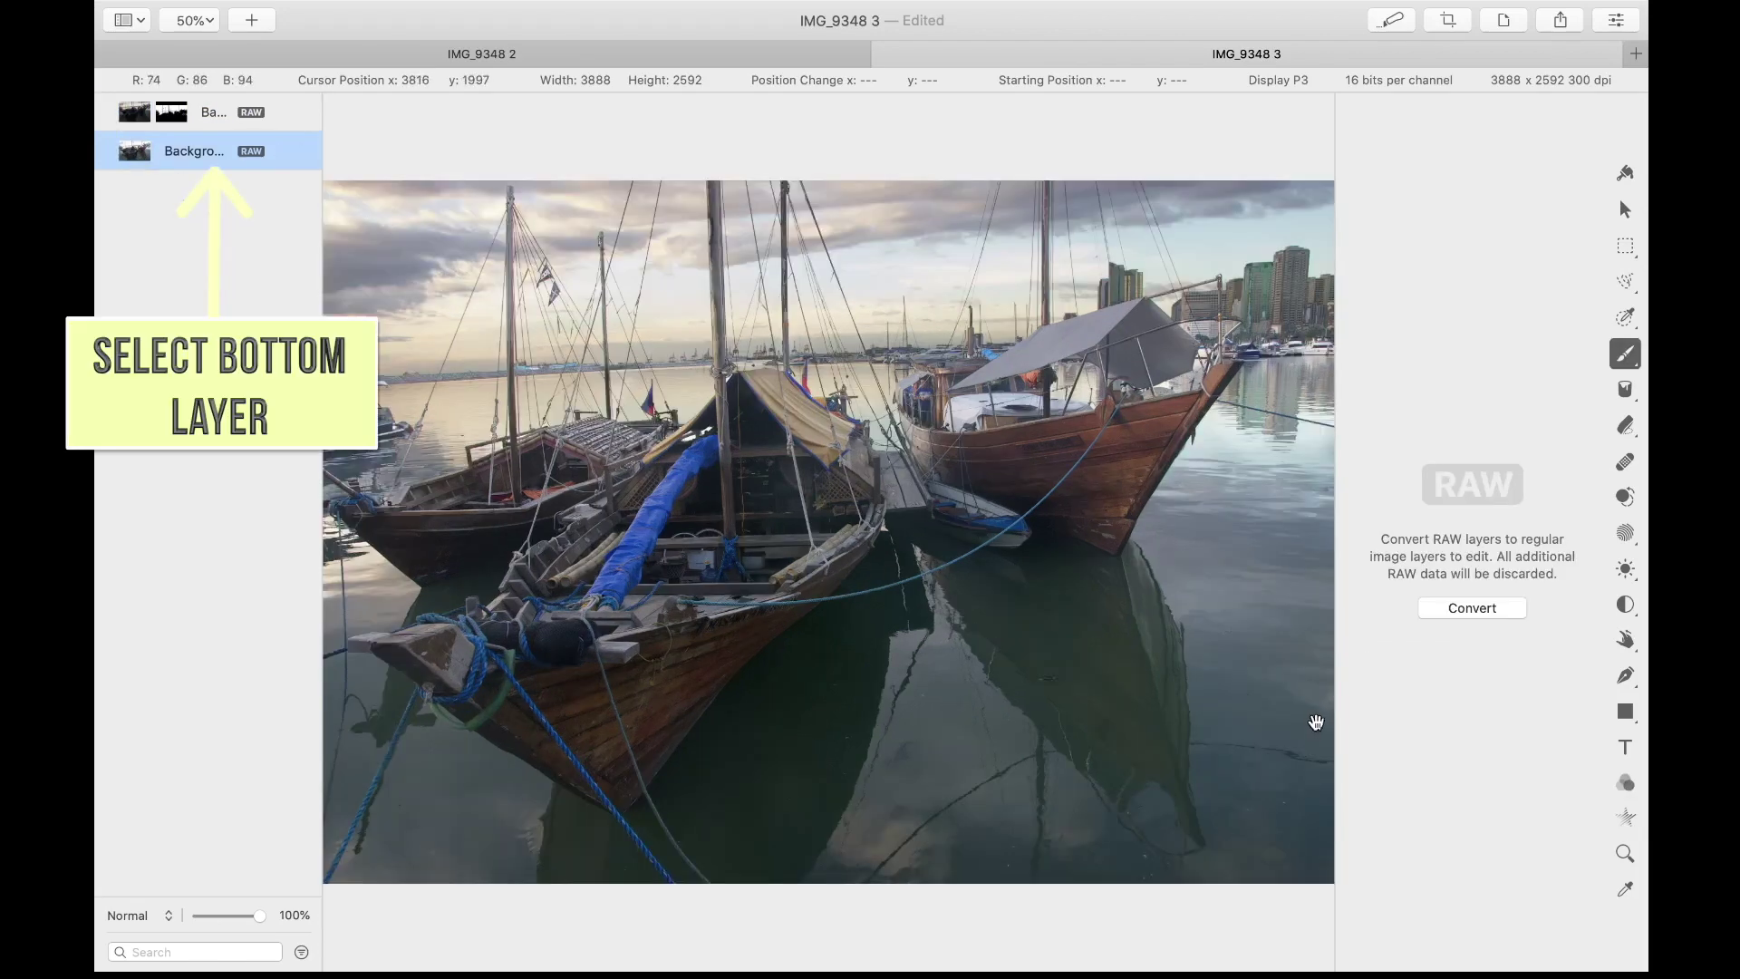
Step: Add three points to the Background layer's RGB curve and pull the shadow point down
click(1626, 781)
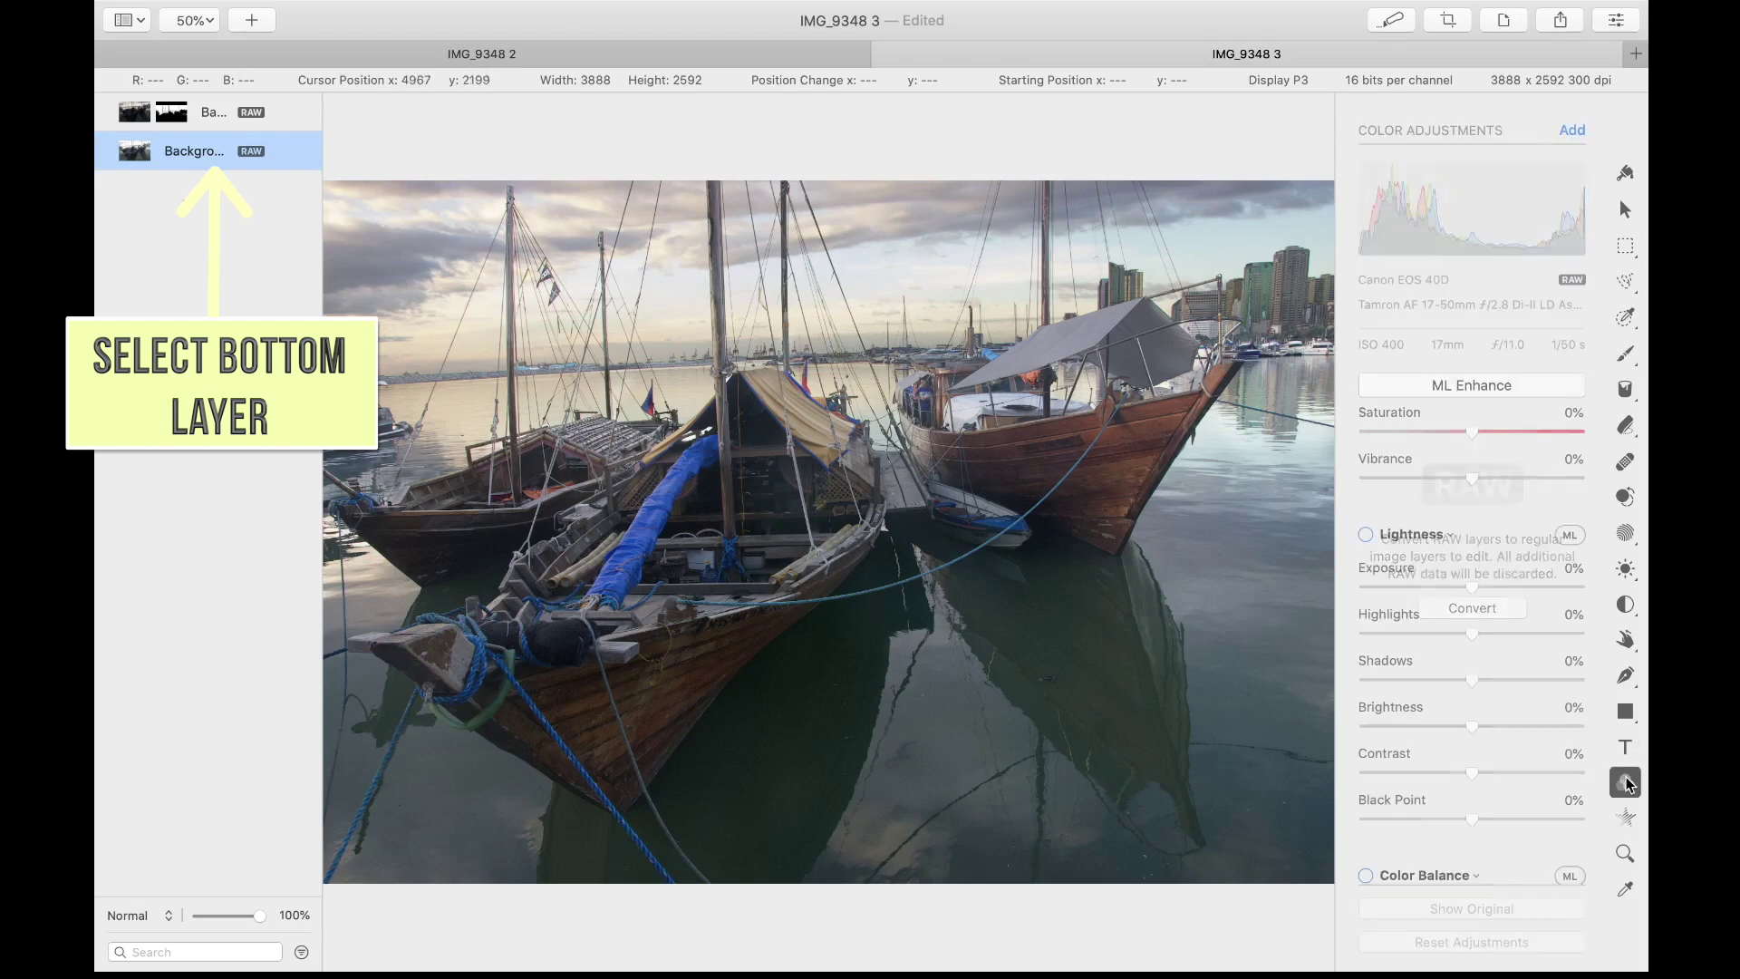
scroll(1510, 725, down, 15)
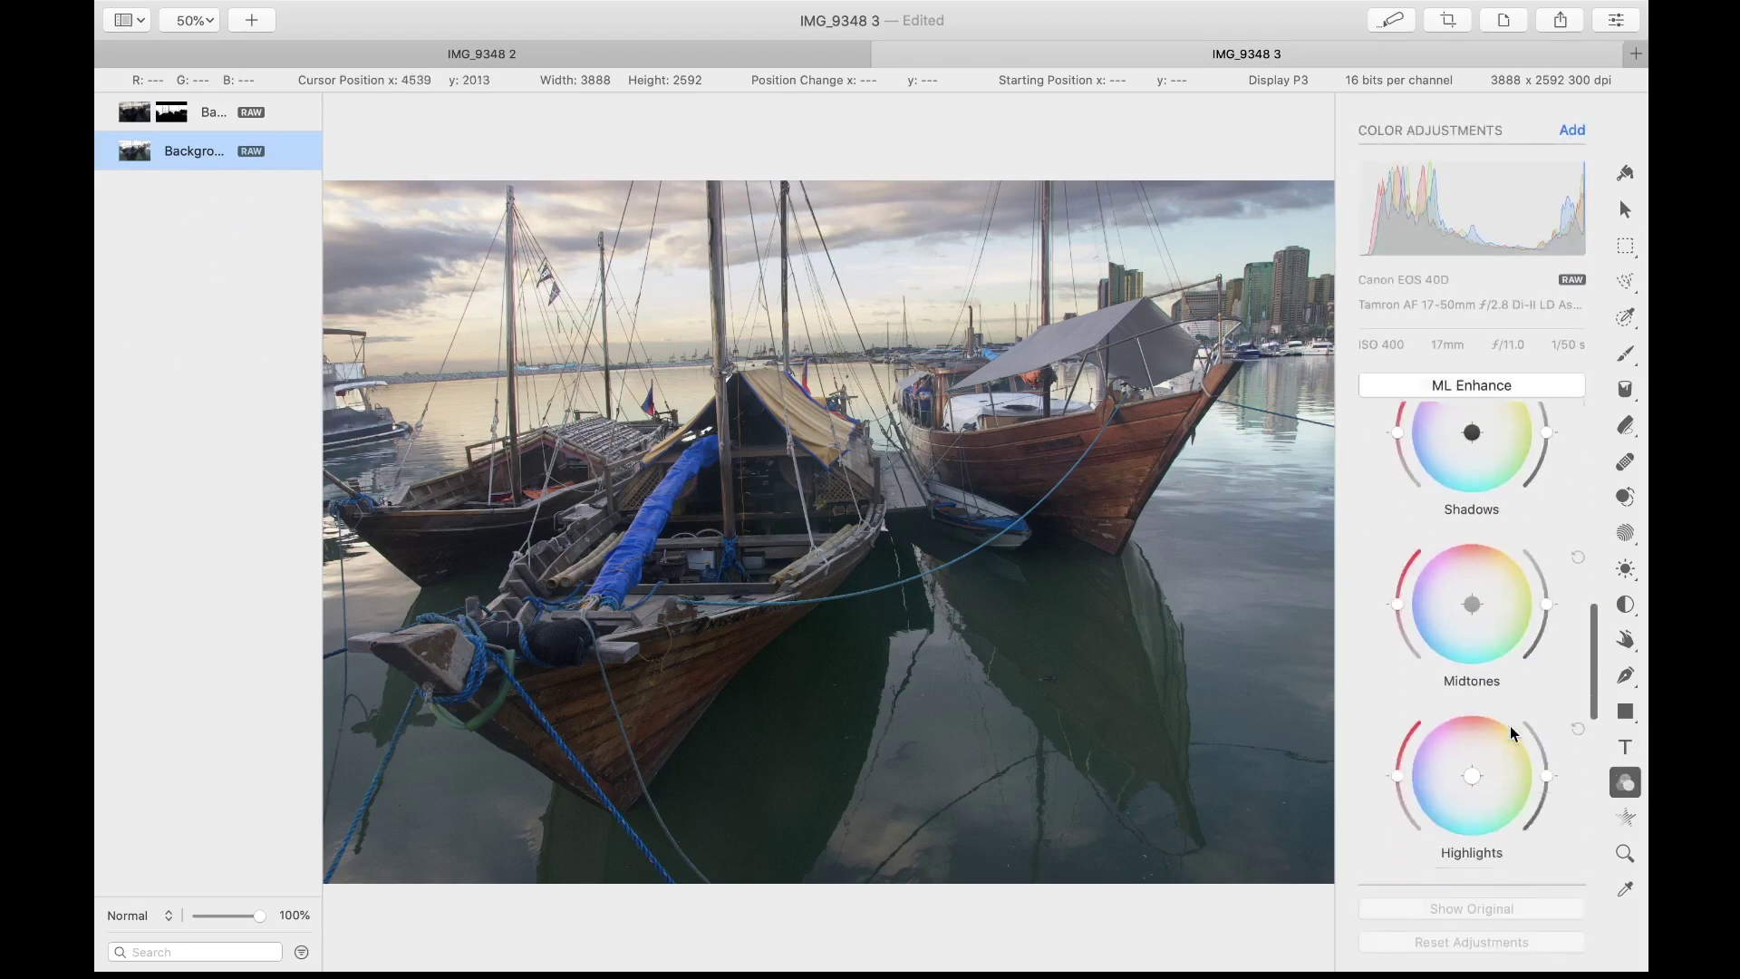
click(1543, 657)
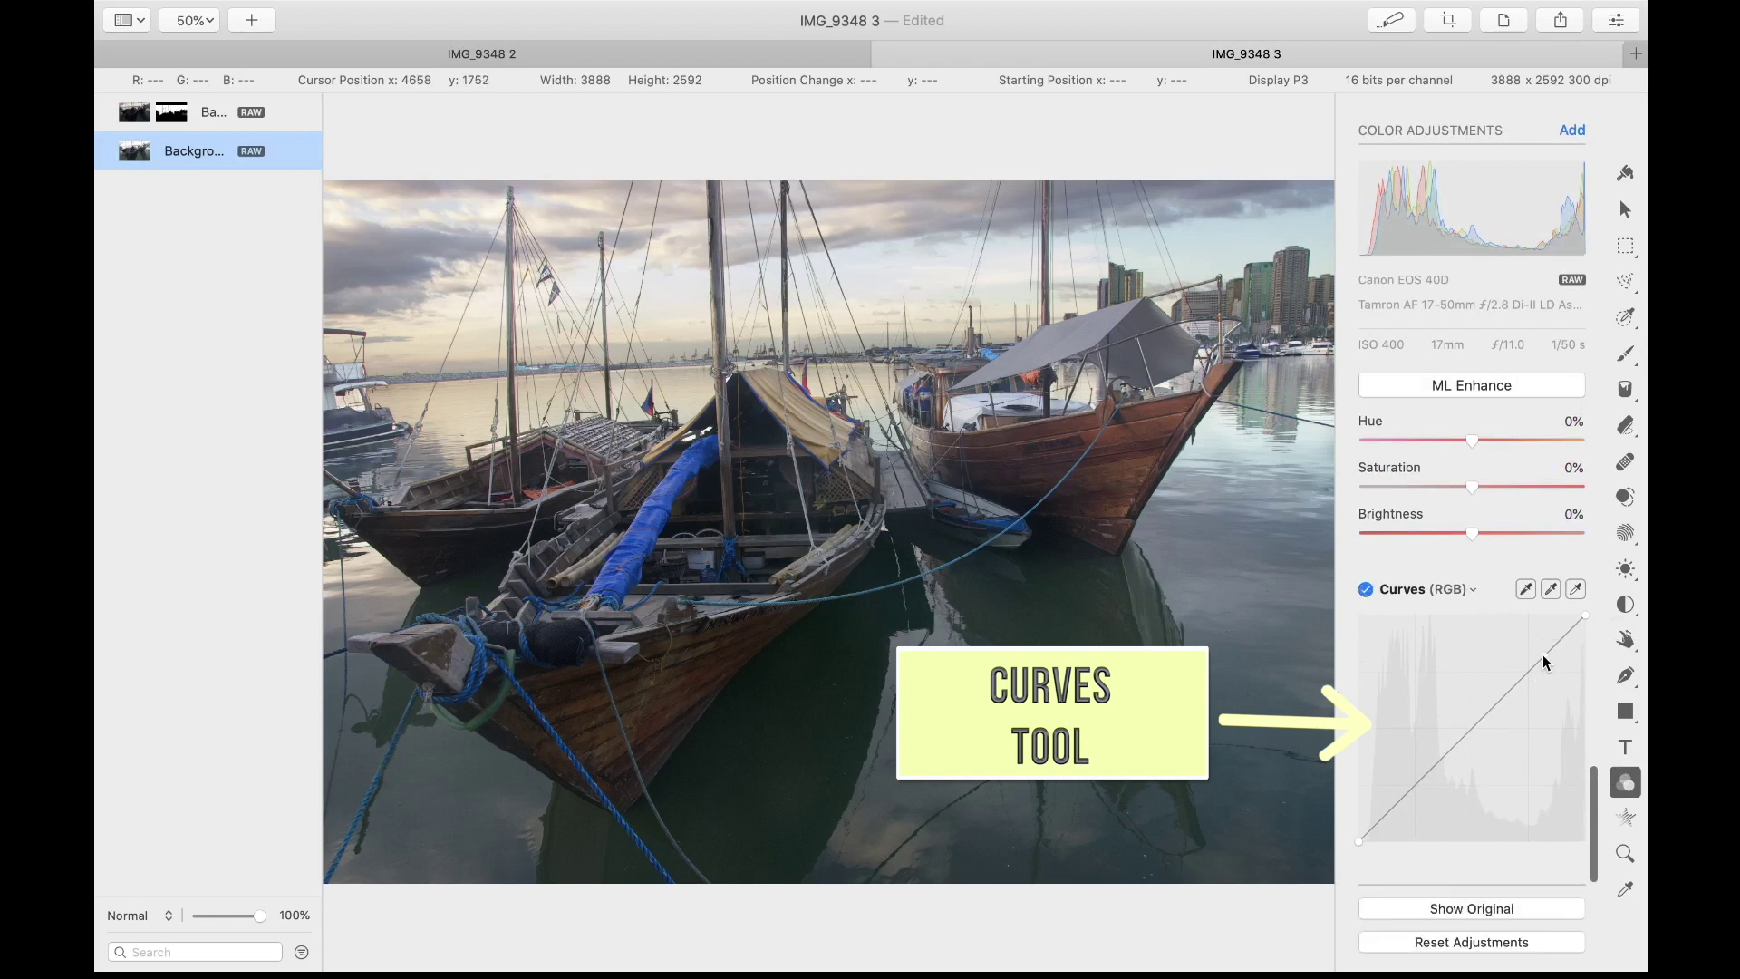
click(1474, 727)
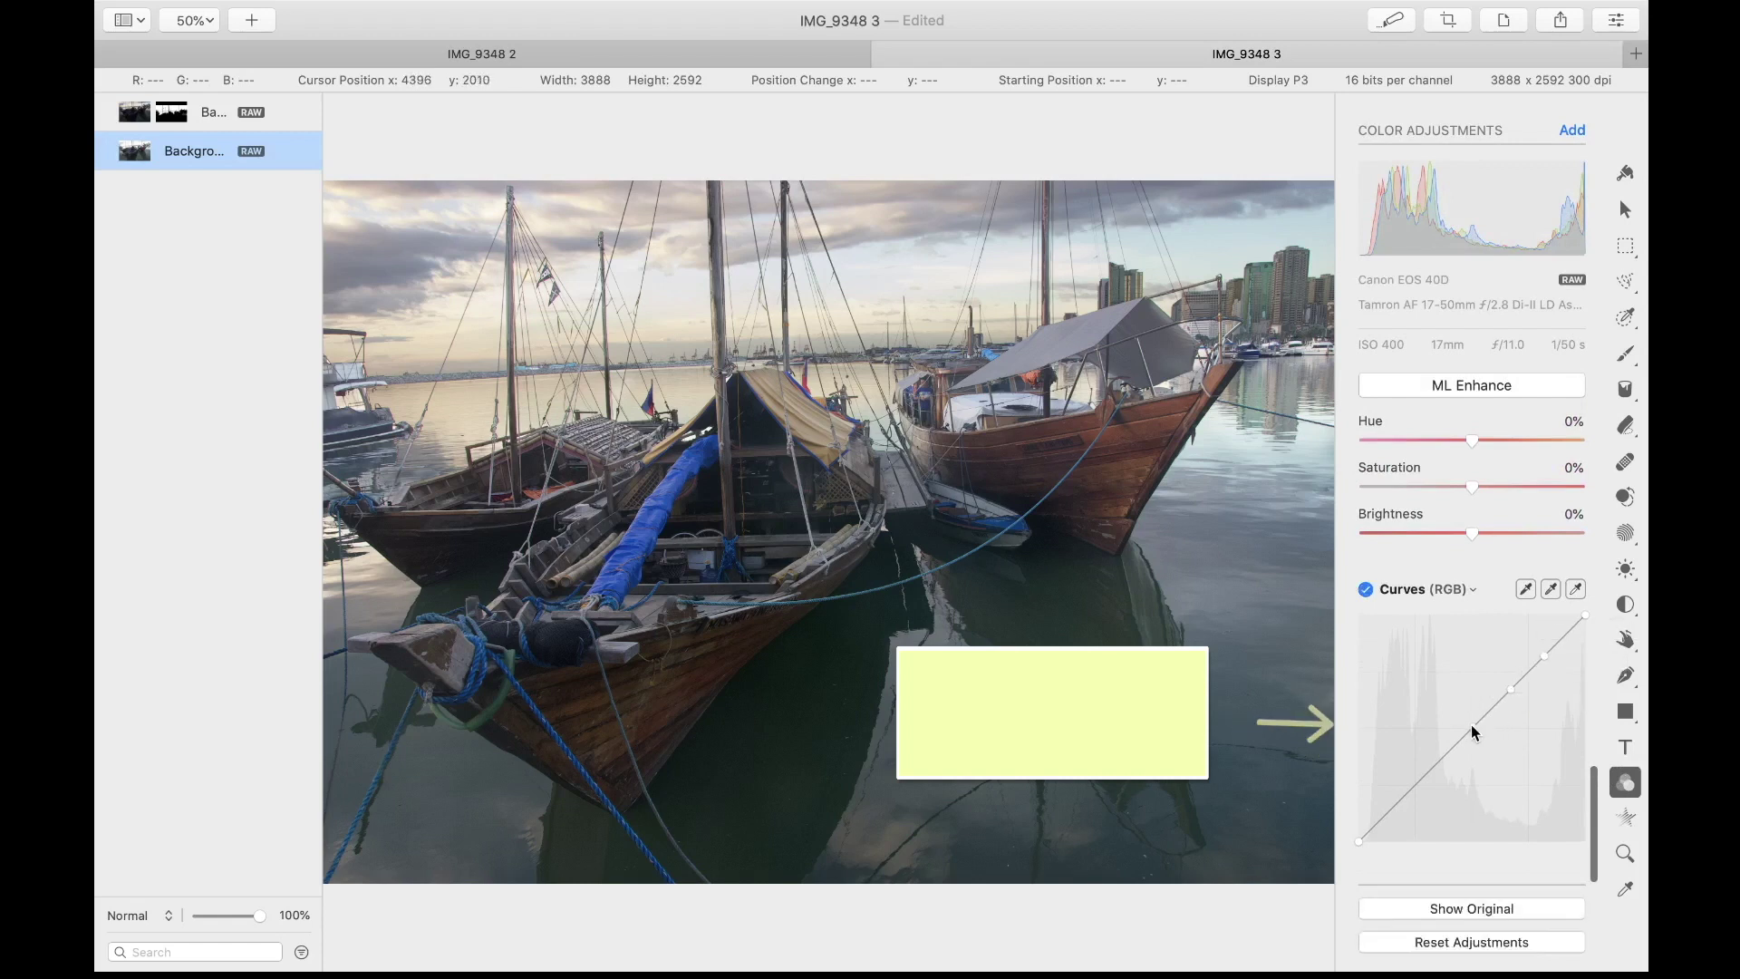
click(1430, 771)
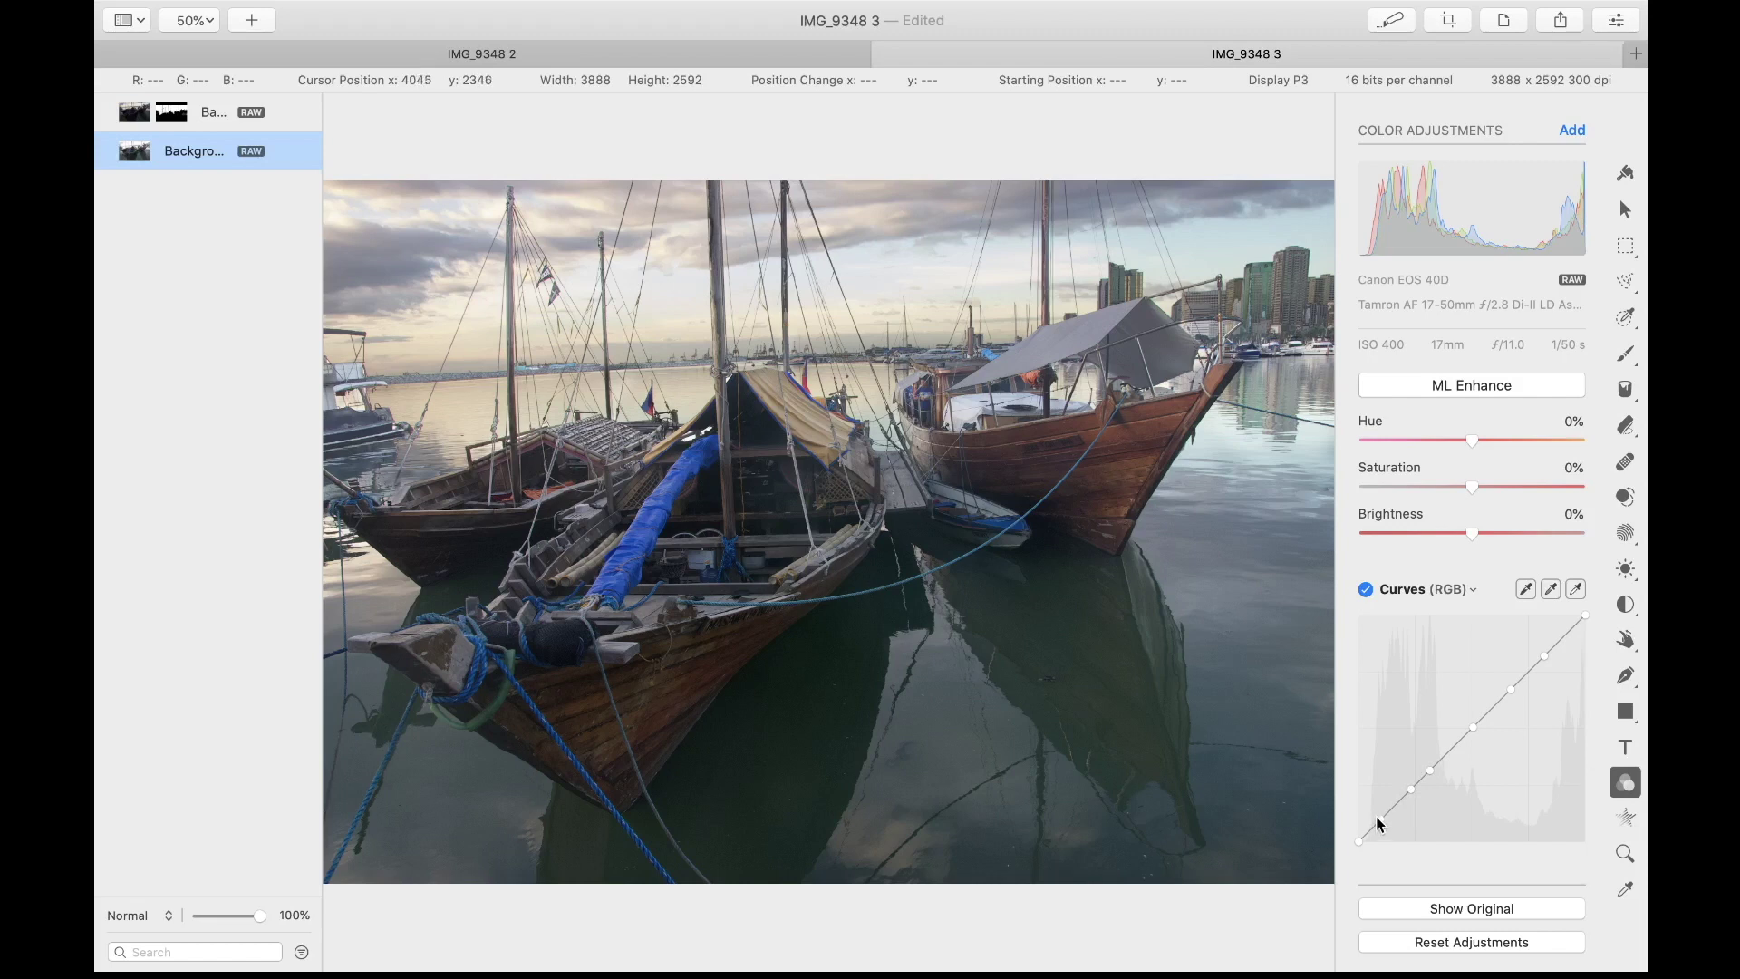
mouse_move(1380, 820)
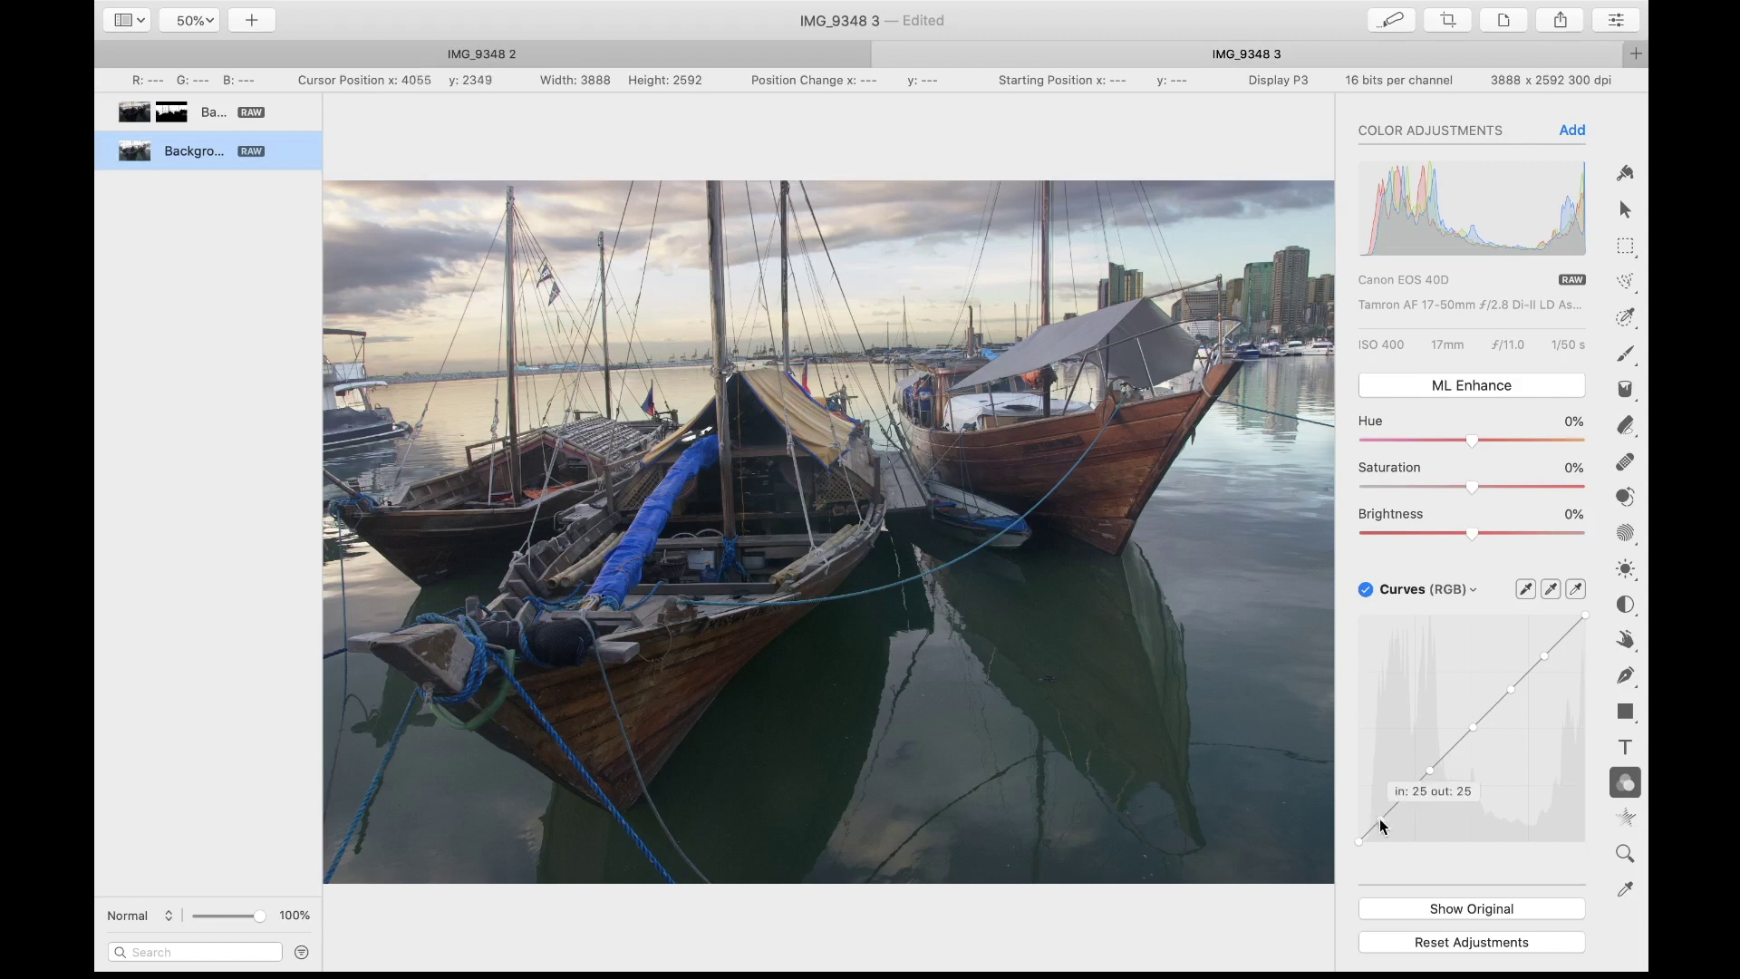
drag(1383, 826, 1387, 830)
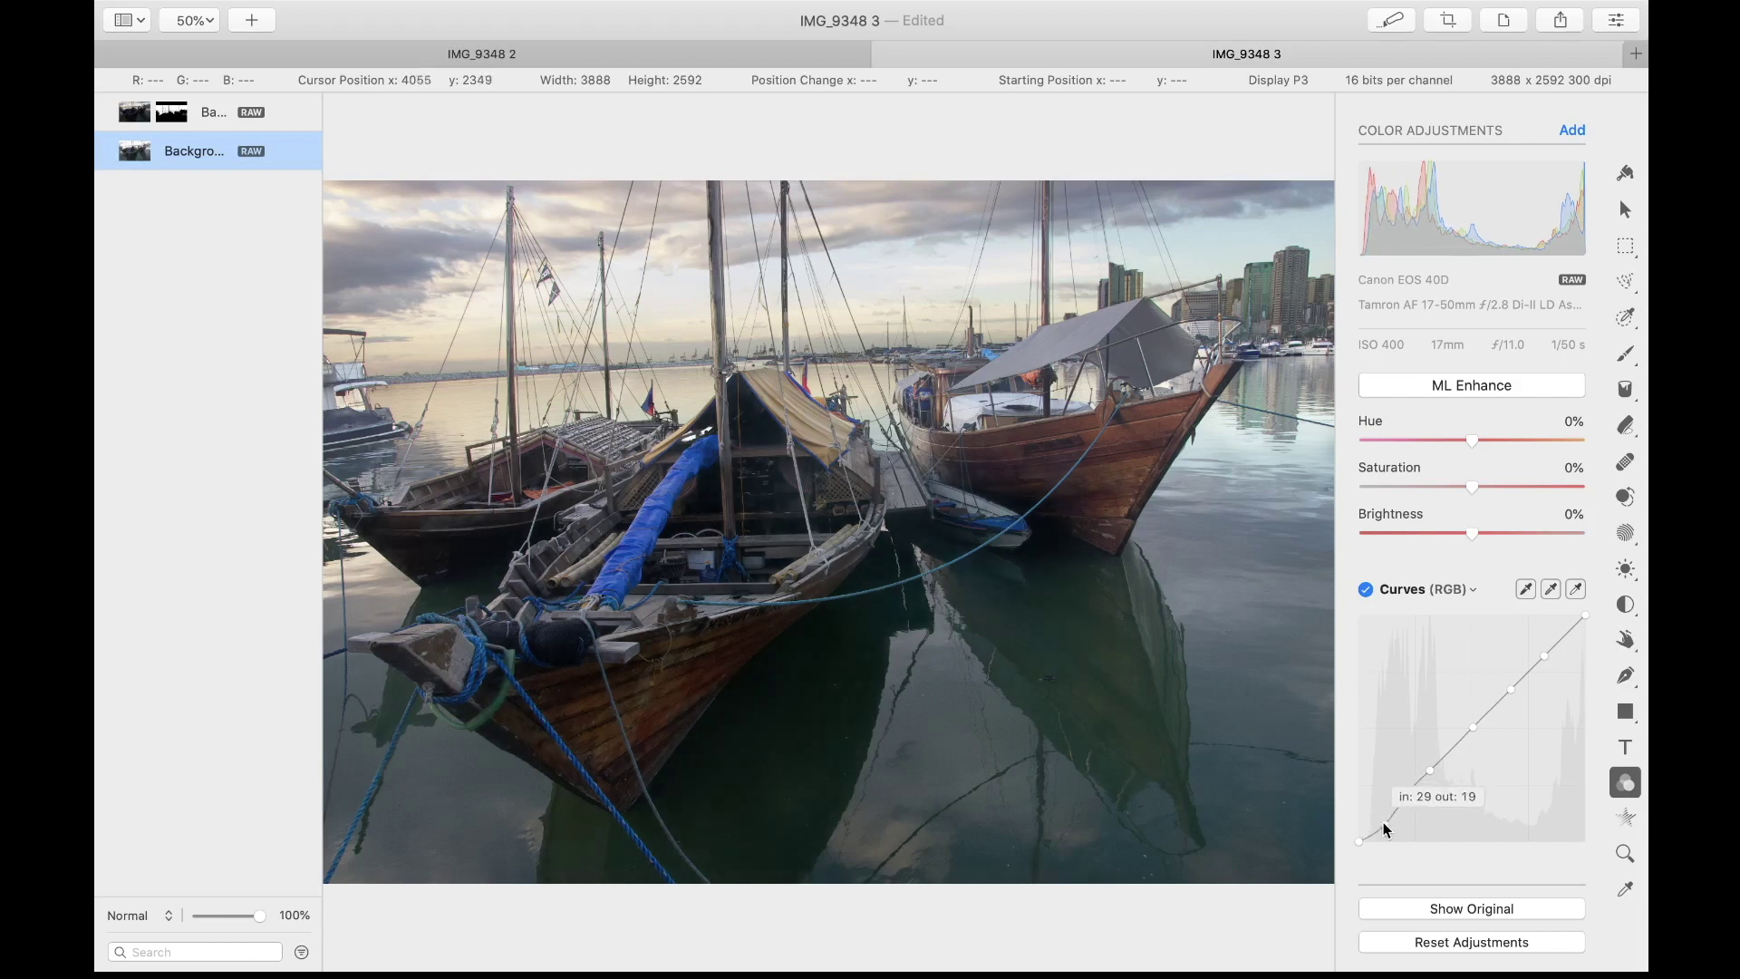
Step: Add a lower-midtone curve point, raise it slightly, and pick Oranges in Selective Color
click(1410, 789)
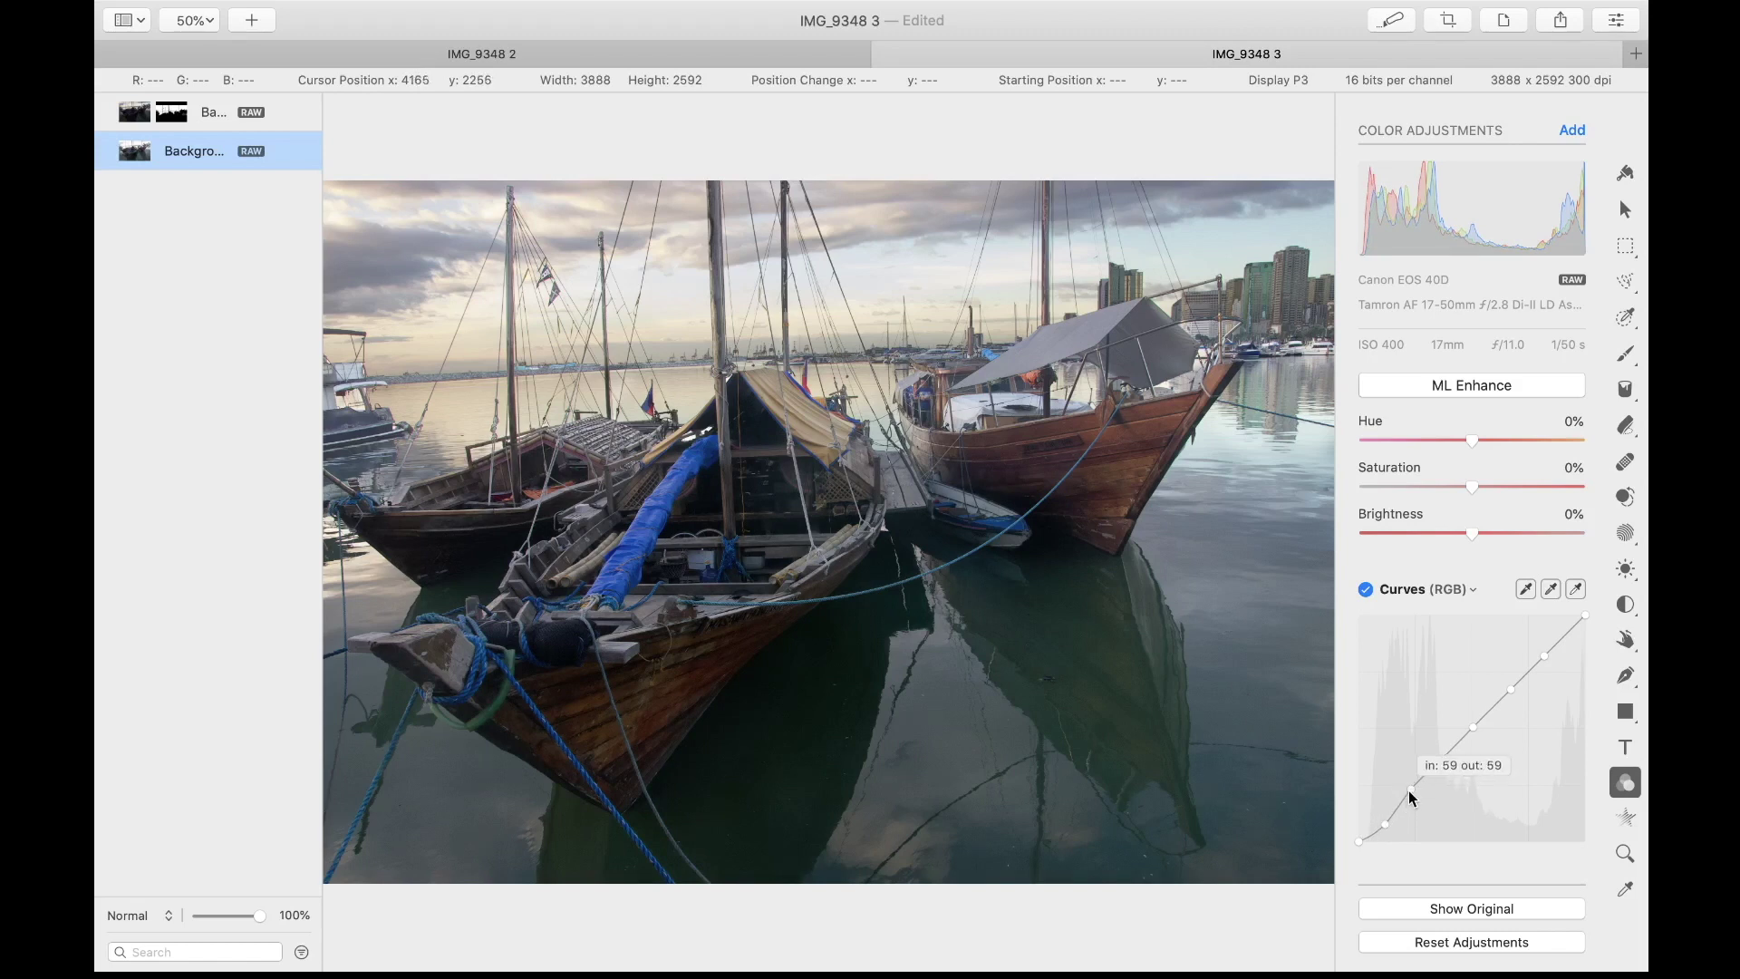
drag(1408, 790, 1428, 775)
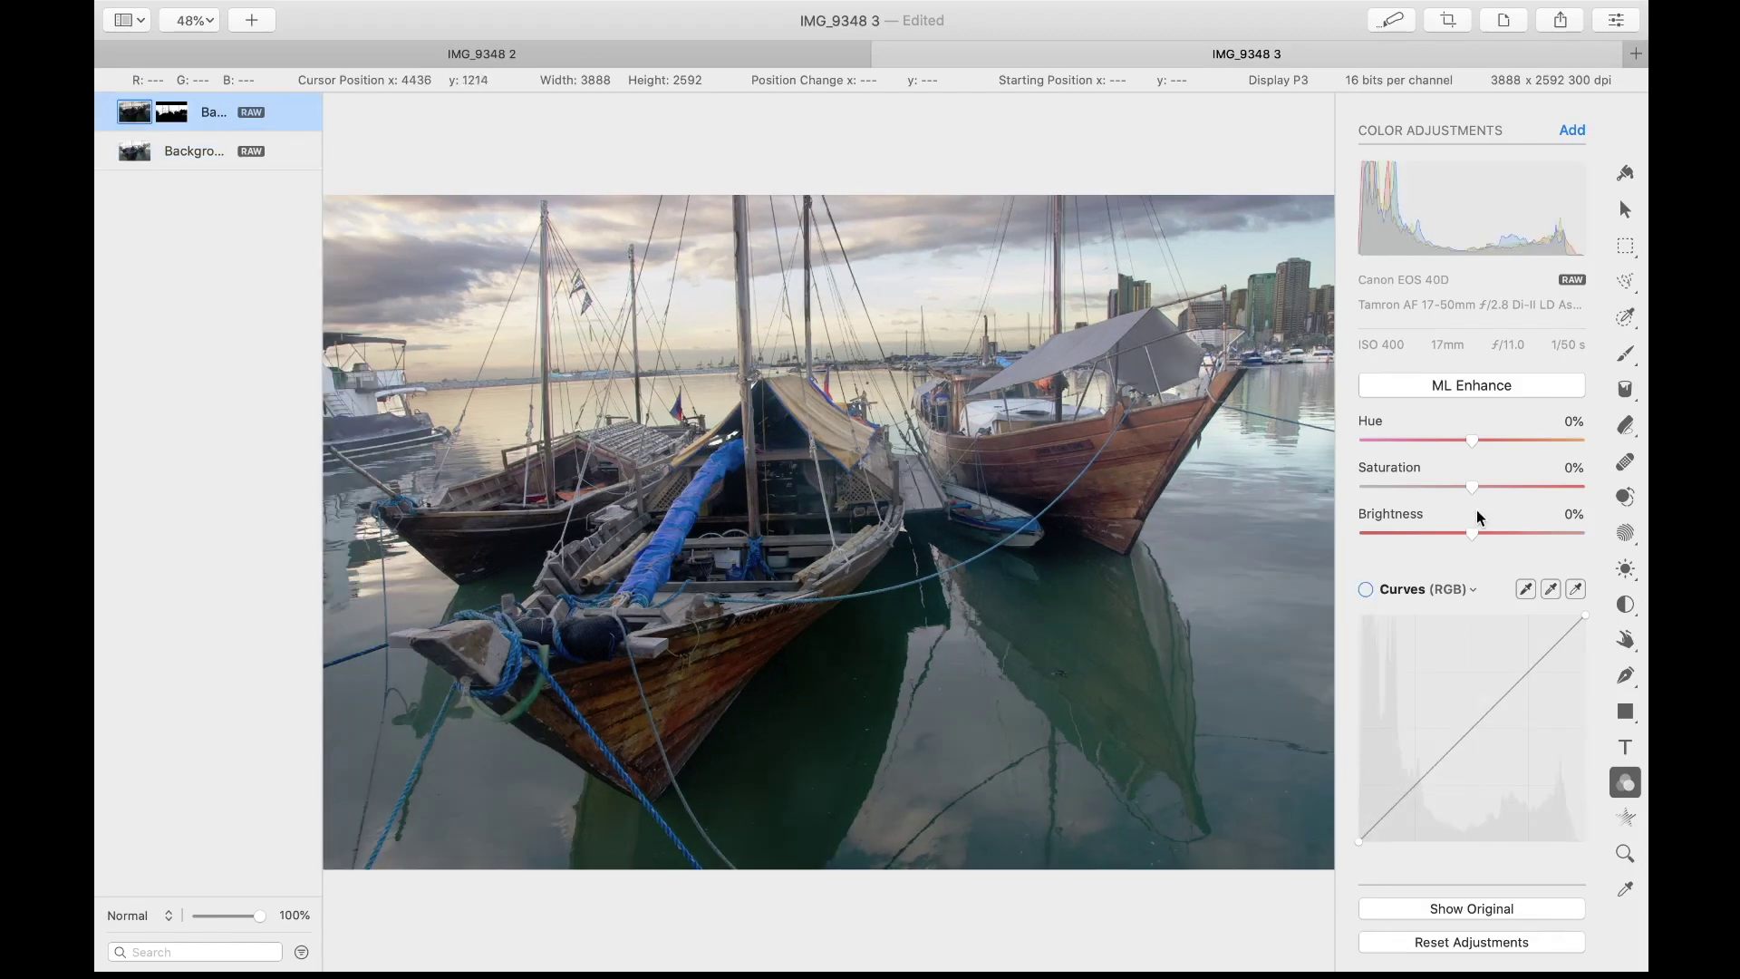
scroll(1479, 517, down, 10)
click(1401, 713)
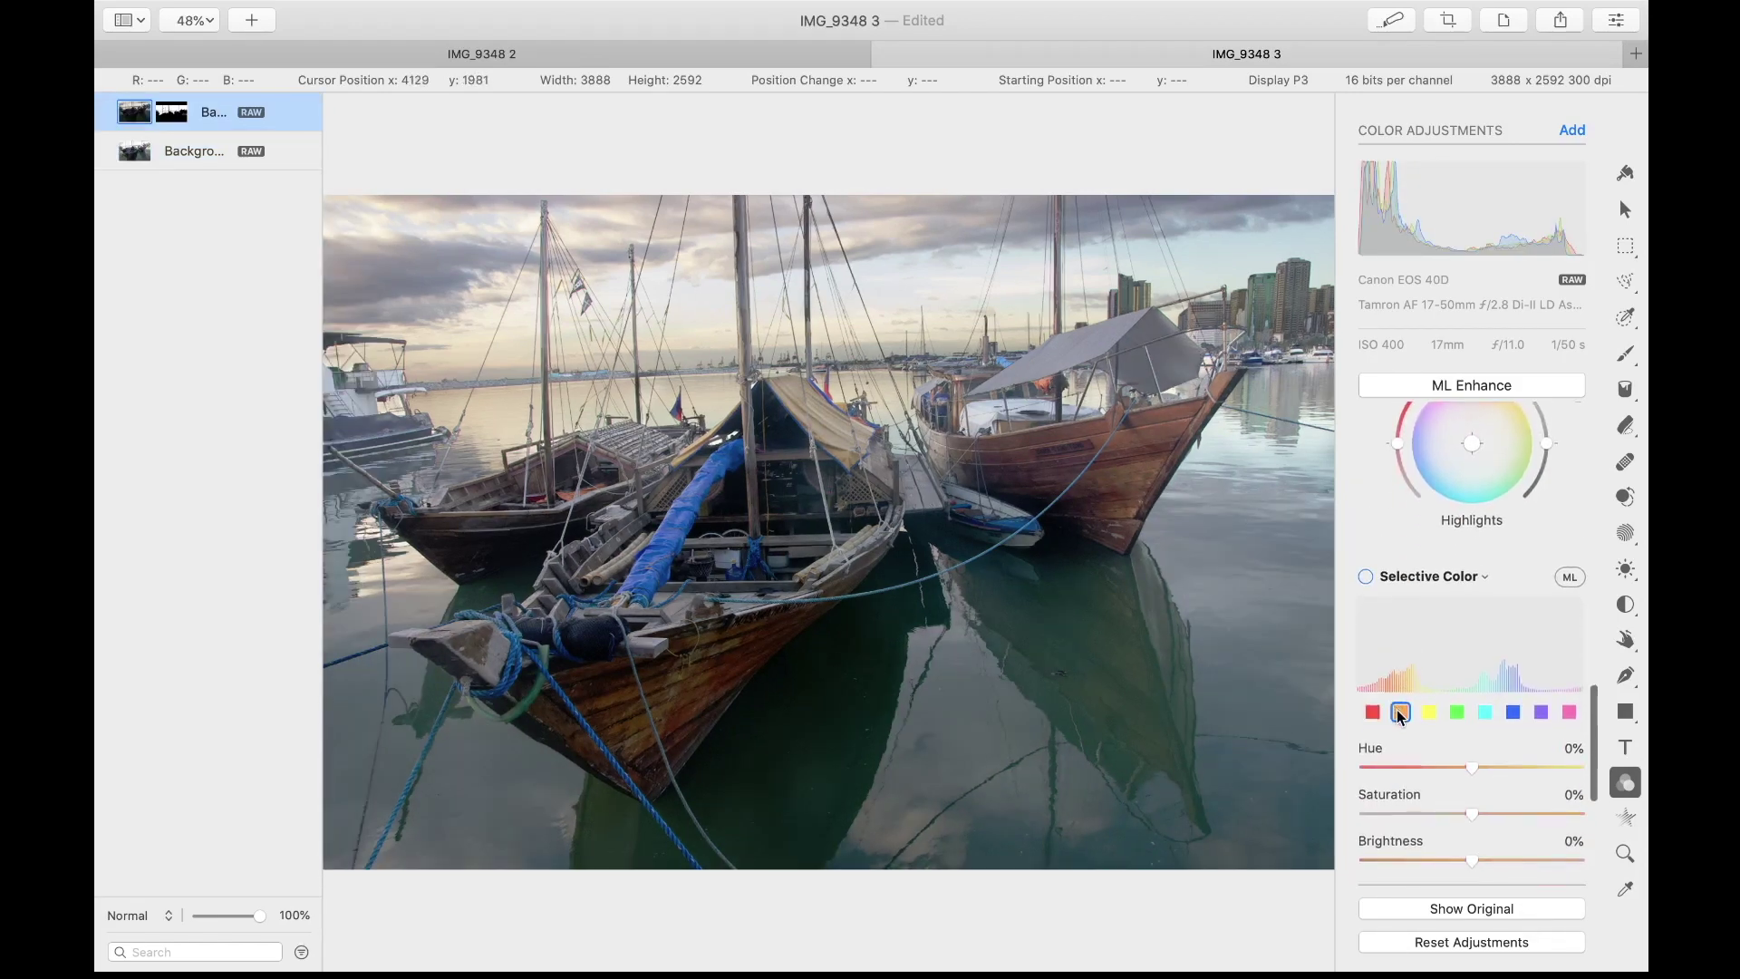